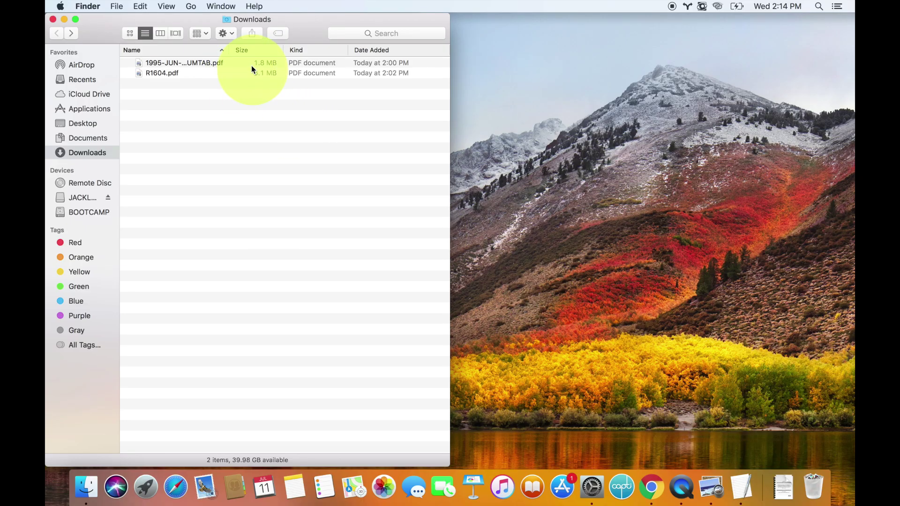
- Open 1995-JUN-SARSUMTAB.pdf in Preview, view its scanned page 3, then switch to Chrome
double_click(251, 66)
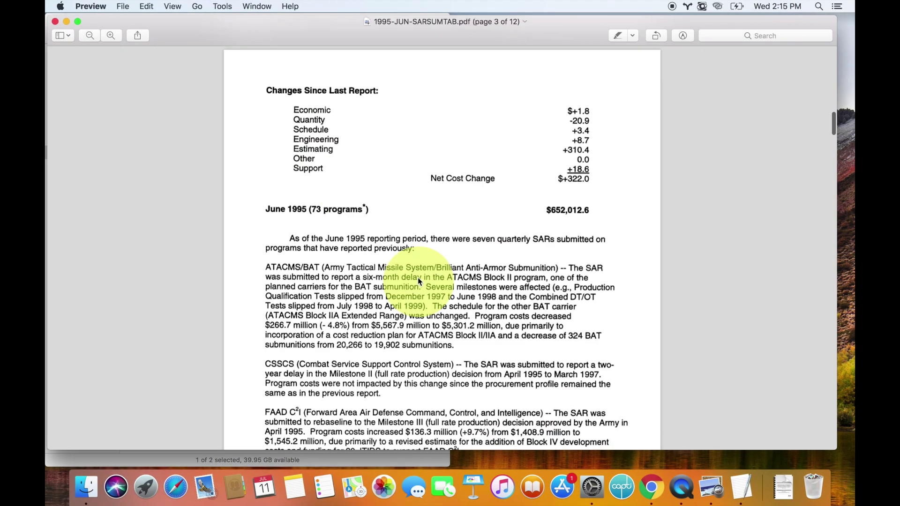
scroll(417, 277, down, 5)
scroll(328, 238, up, 15)
scroll(312, 323, down, 10)
scroll(283, 291, up, 2)
click(389, 393)
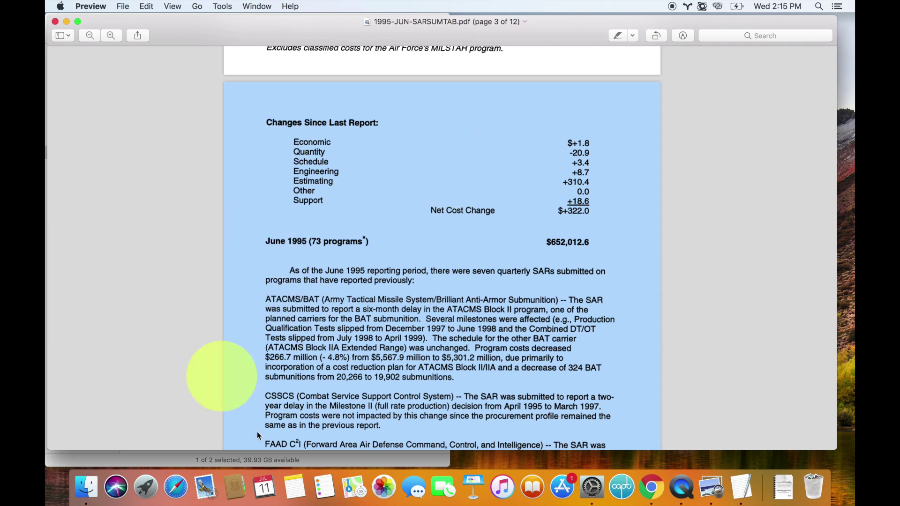
right_click(392, 406)
key(super+Tab)
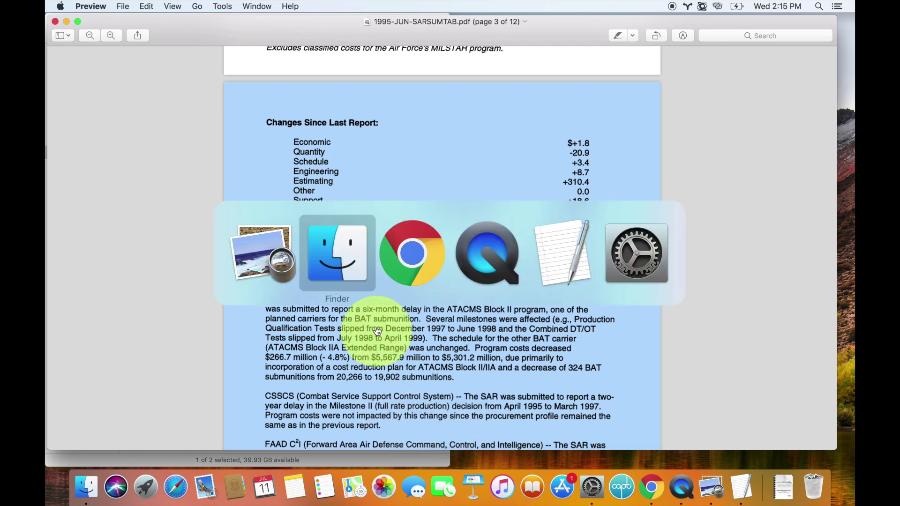
key(super+Tab)
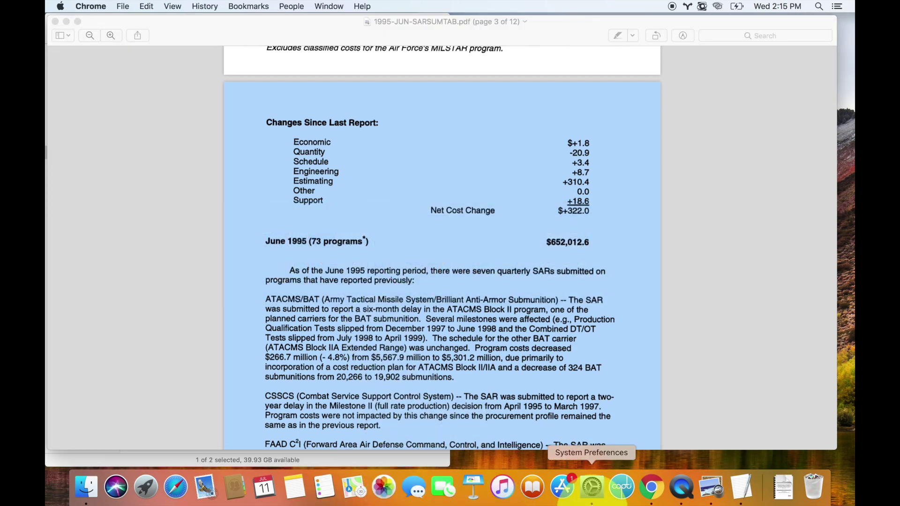
- Go to ocr.space in a new Chrome window and attach 1995-JUN-SARSUMTAB.pdf for upload
click(651, 488)
text(ocr.space)
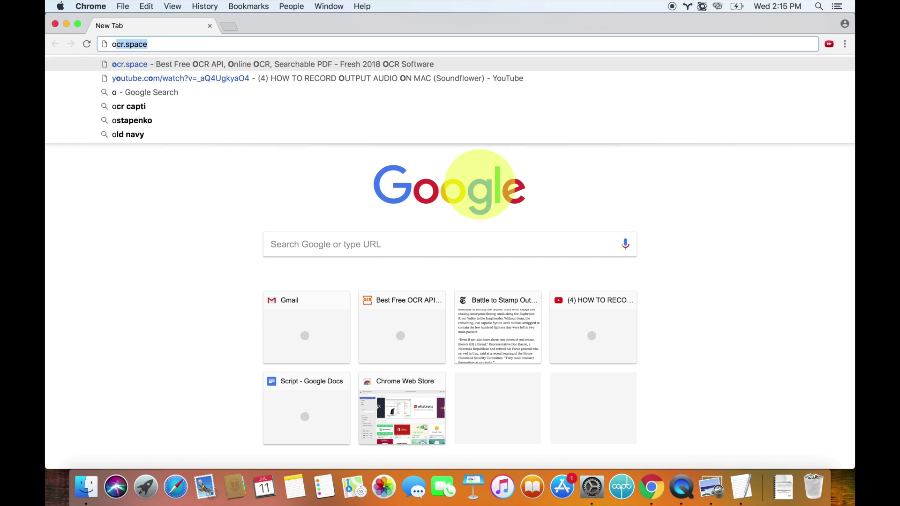
key(Return)
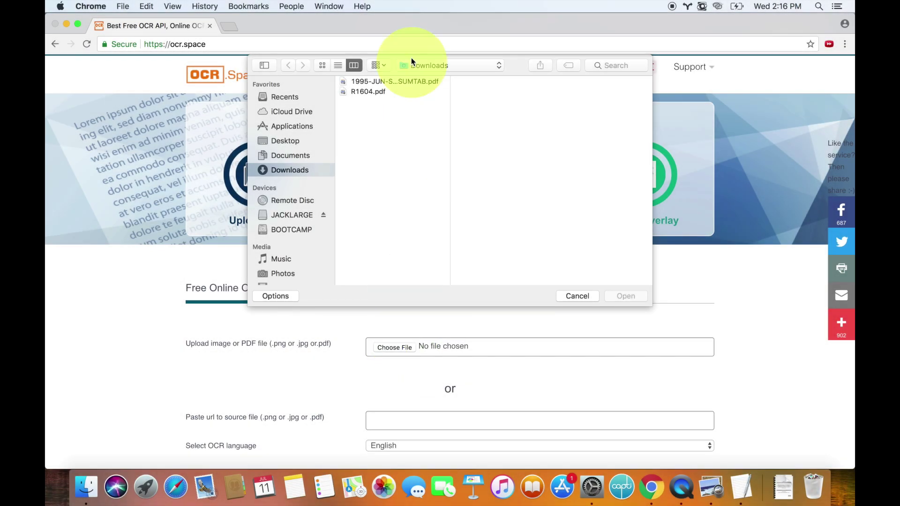
click(403, 81)
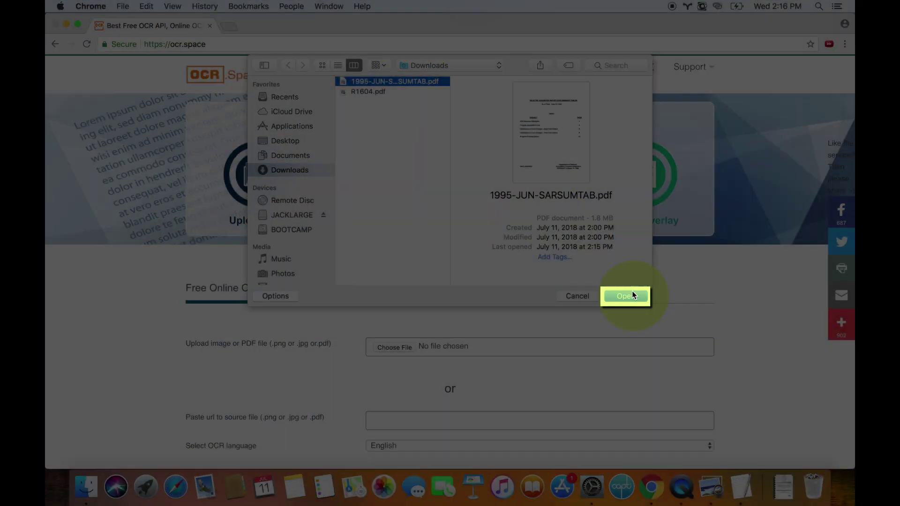
click(631, 294)
scroll(632, 294, down, 5)
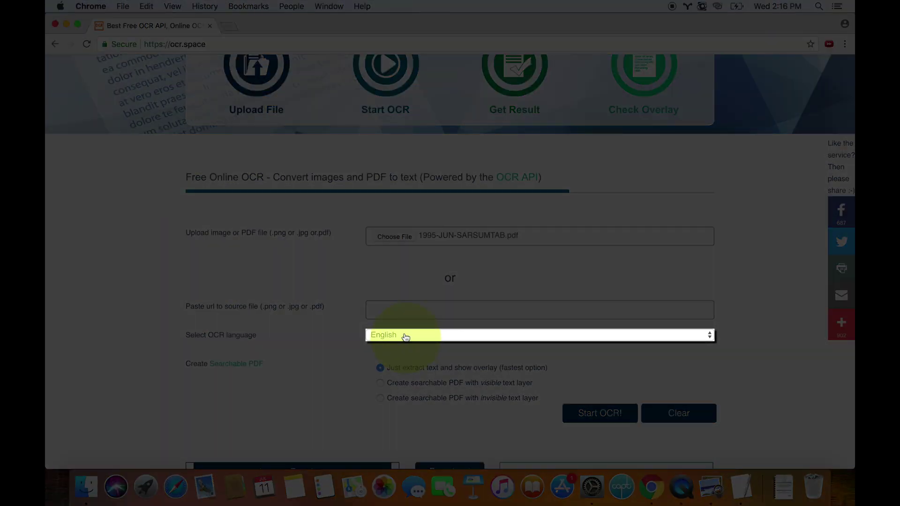
click(403, 336)
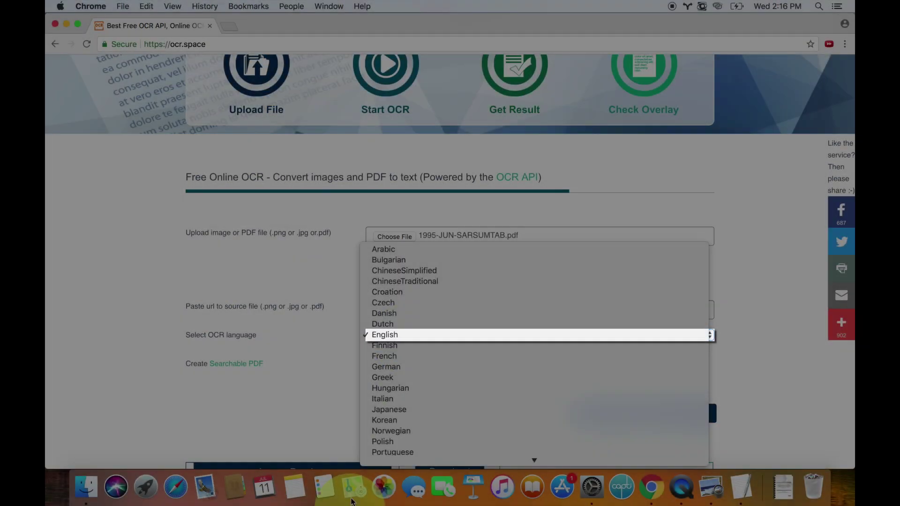
scroll(406, 375, down, 1)
click(403, 328)
scroll(382, 352, down, 3)
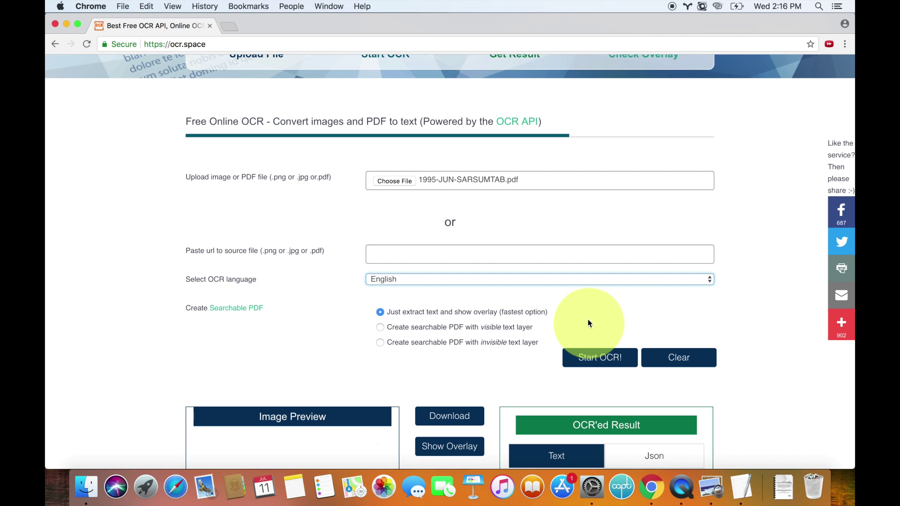
- Start OCR on the uploaded PDF and scroll down to the recognised results
click(616, 358)
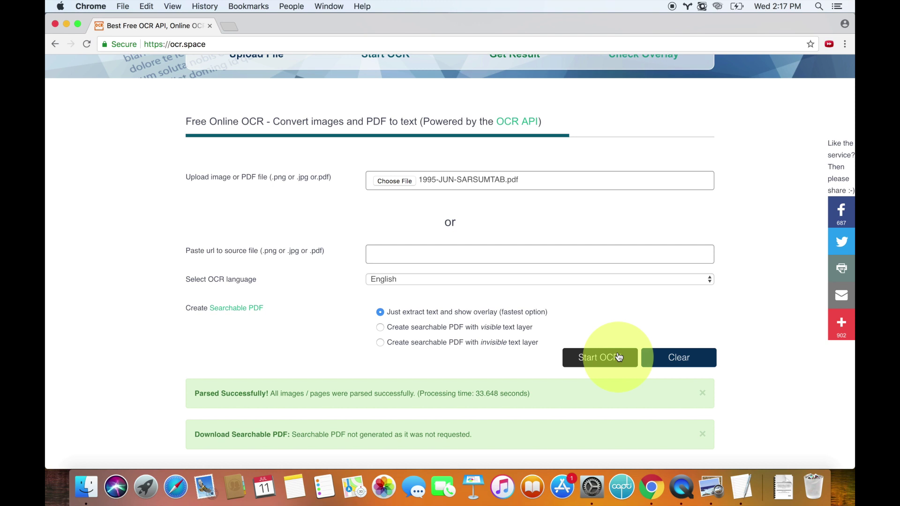
scroll(618, 357, down, 5)
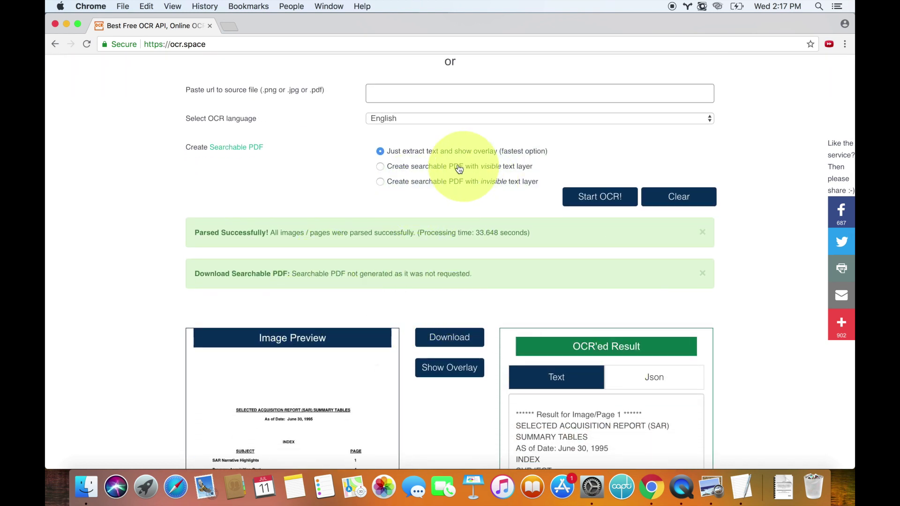
scroll(457, 391, down, 2)
scroll(563, 414, down, 10)
scroll(812, 309, down, 4)
scroll(628, 215, down, 20)
scroll(628, 214, down, 20)
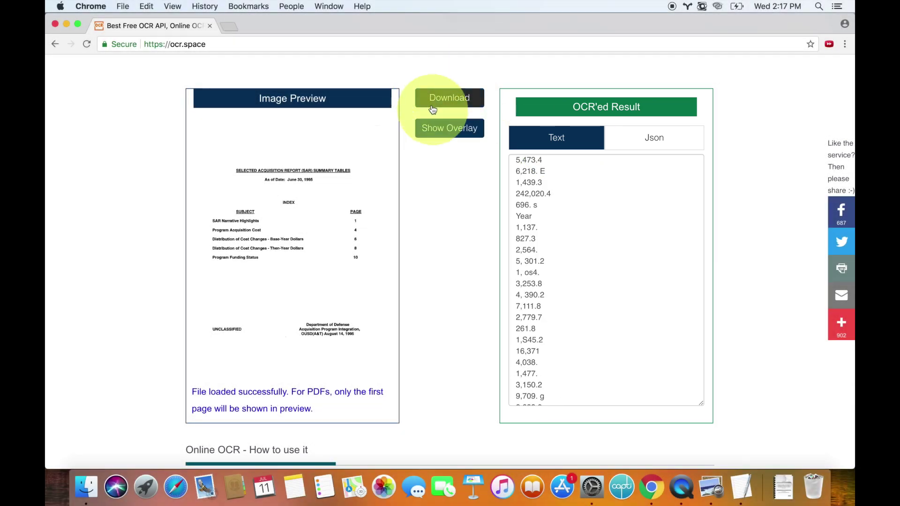
- Check the result with Show Overlay, close it, and download the text as ParsedResult.txt
click(448, 134)
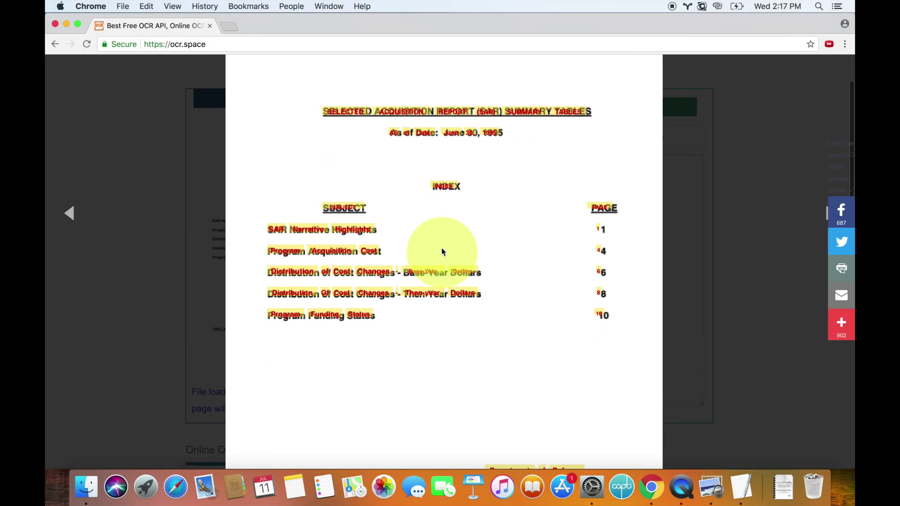
scroll(441, 247, down, 10)
scroll(441, 248, up, 10)
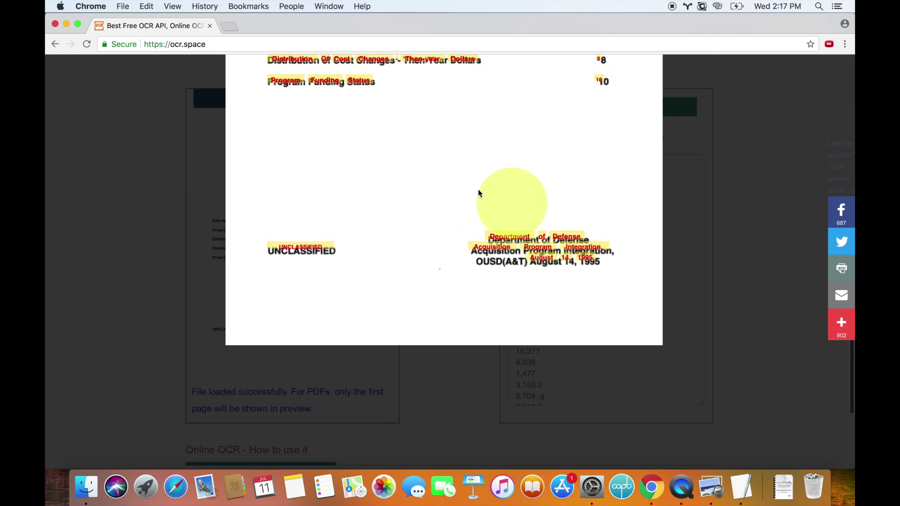
click(460, 305)
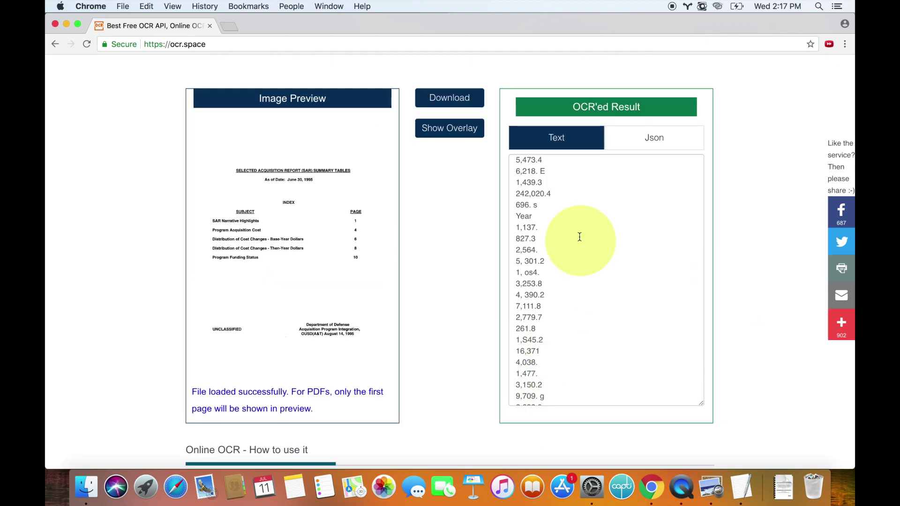
click(463, 104)
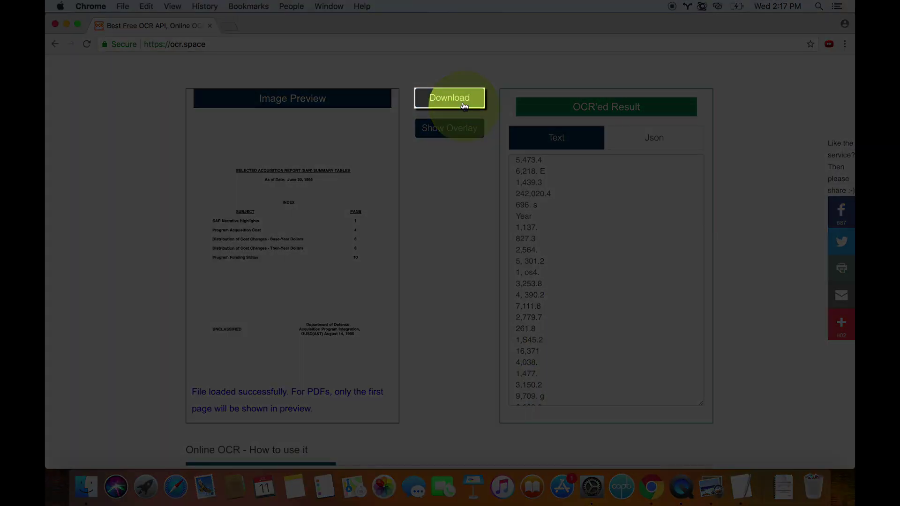
click(464, 114)
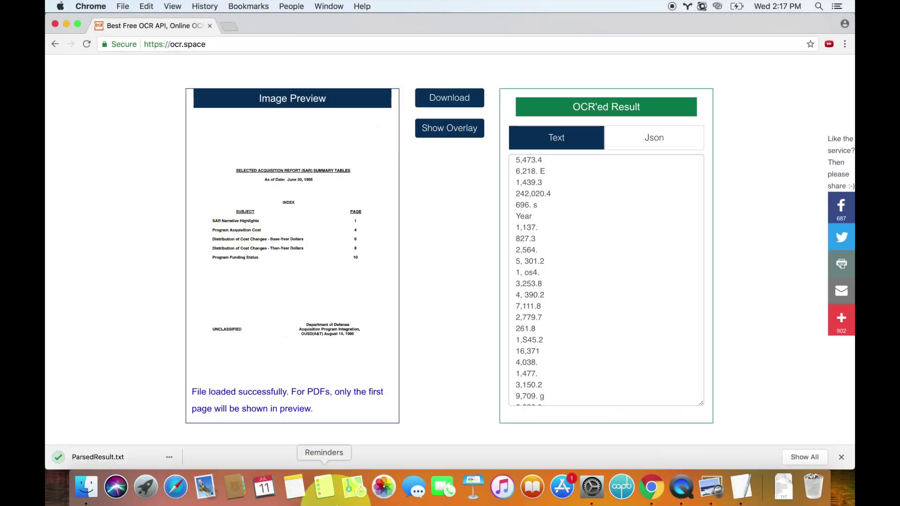
- Open ParsedResult.txt in TextEdit and review the text, selecting the first page 2 paragraph
click(121, 457)
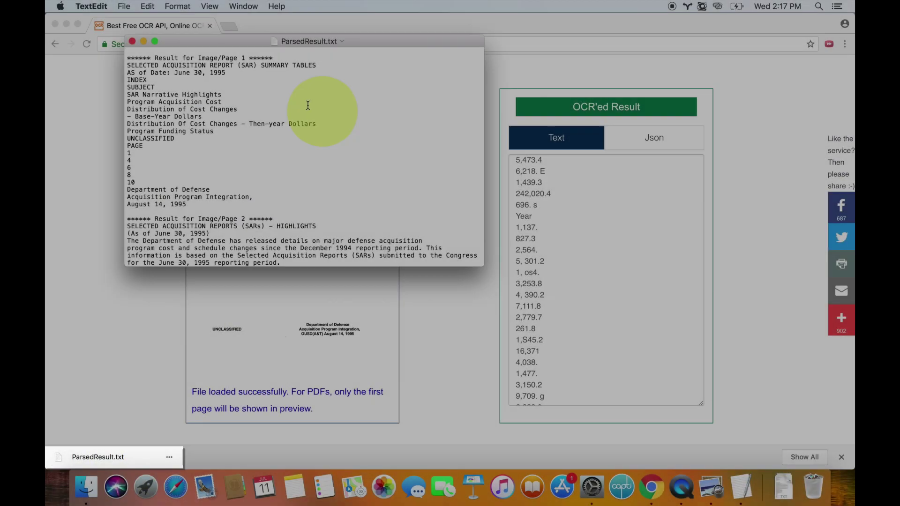
scroll(287, 135, down, 3)
scroll(241, 146, down, 2)
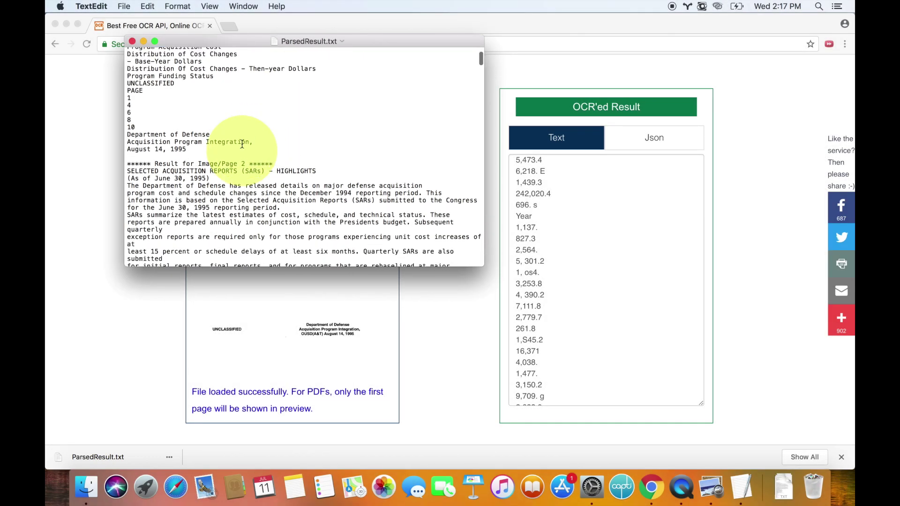
scroll(253, 155, down, 5)
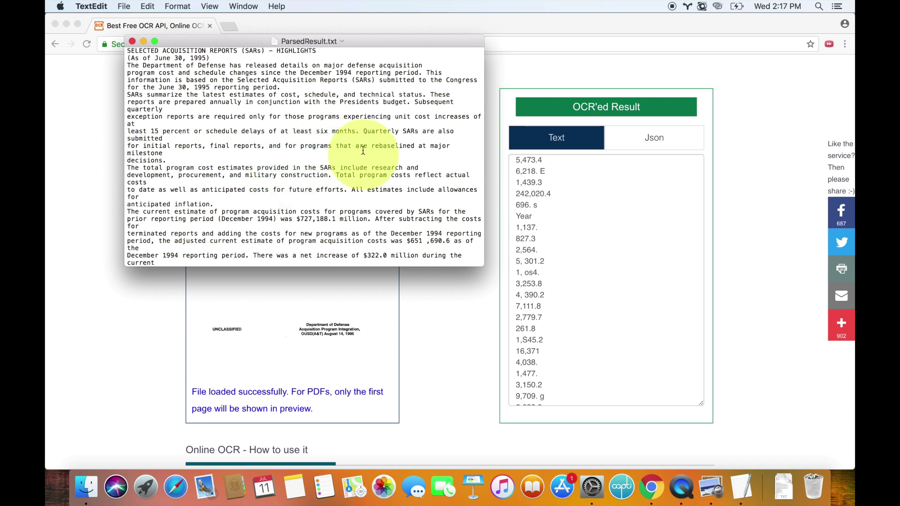
scroll(363, 151, down, 3)
scroll(360, 151, up, 10)
scroll(257, 257, down, 2)
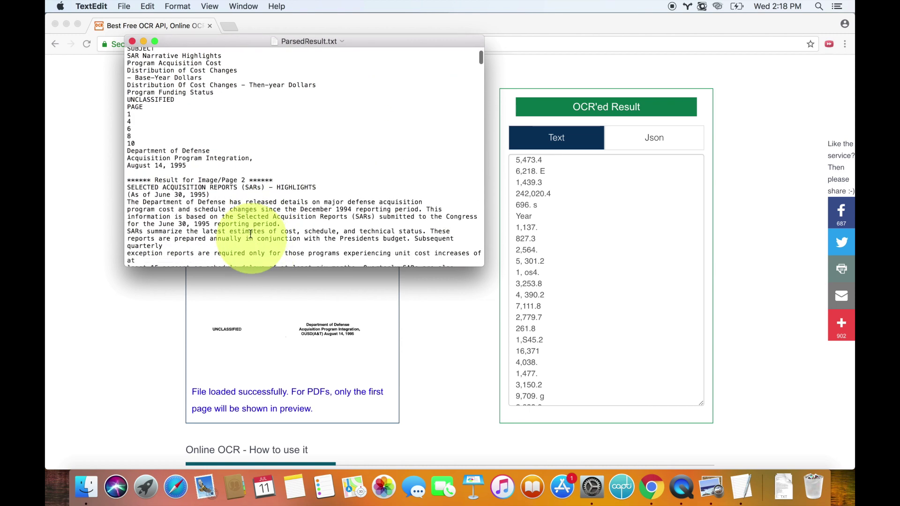
triple_click(250, 231)
mouse_move(251, 230)
mouse_down()
mouse_move(244, 203)
mouse_move(242, 225)
mouse_up()
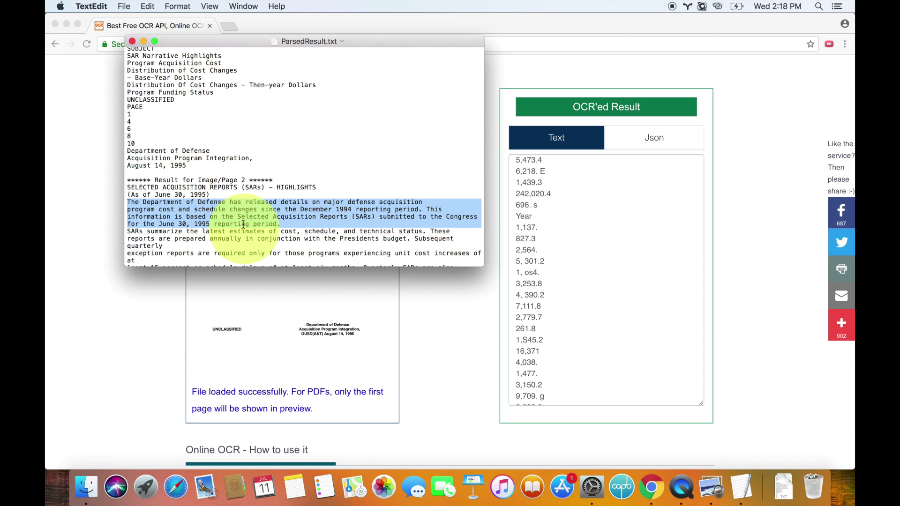
click(313, 239)
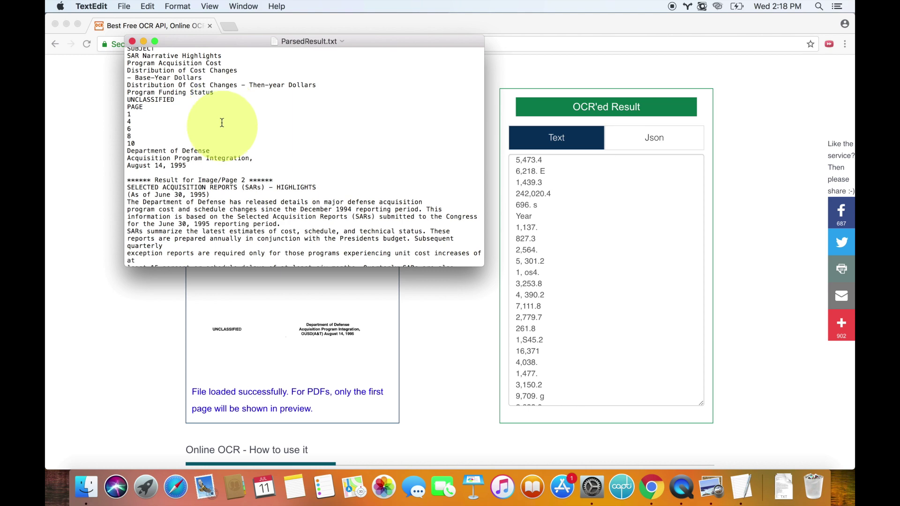
- Glance back at the OCR.space page, then return to the ParsedResult.txt window
click(493, 209)
scroll(493, 210, up, 10)
scroll(493, 210, down, 2)
key(super+Tab)
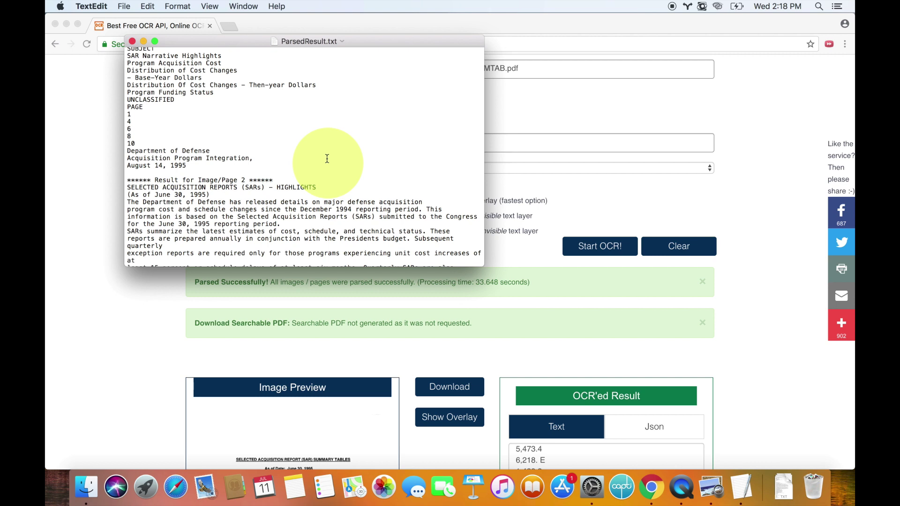
- Close the text file, choose 'Create searchable PDF with invisible text layer', and open the generated PDF
key(super+w)
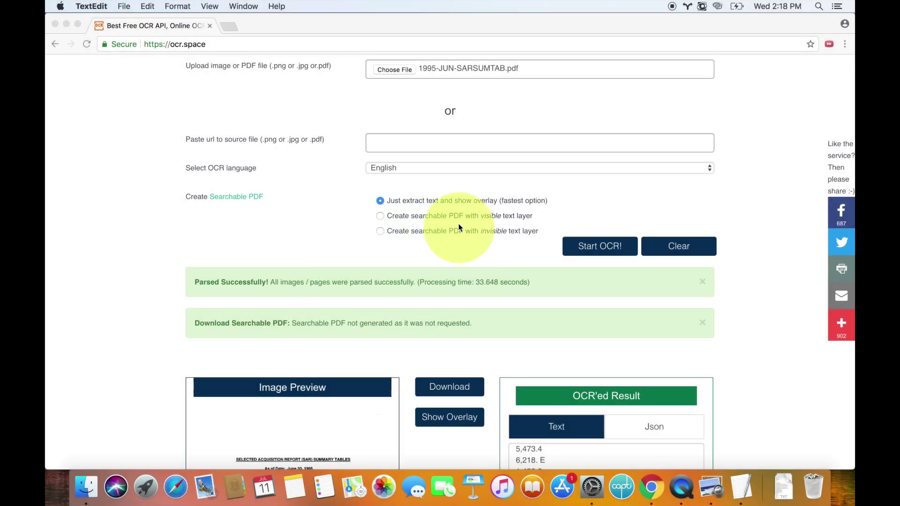
click(510, 218)
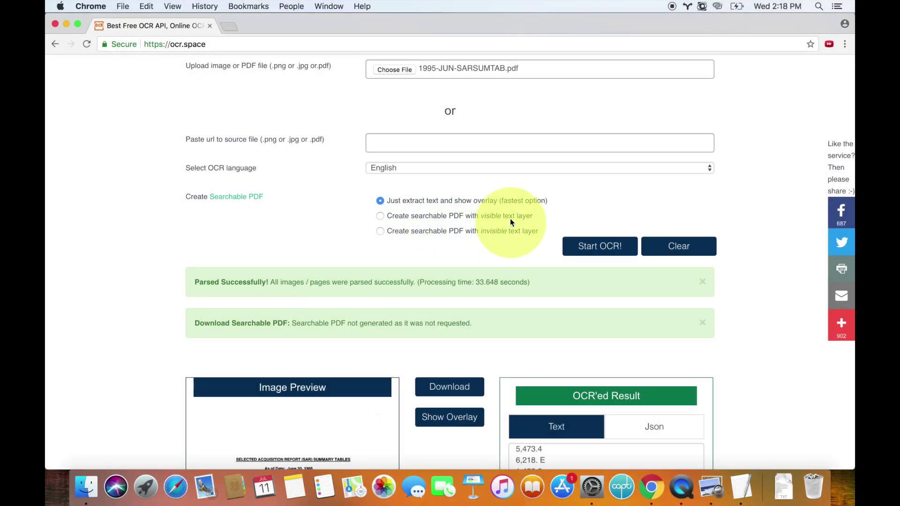
click(502, 219)
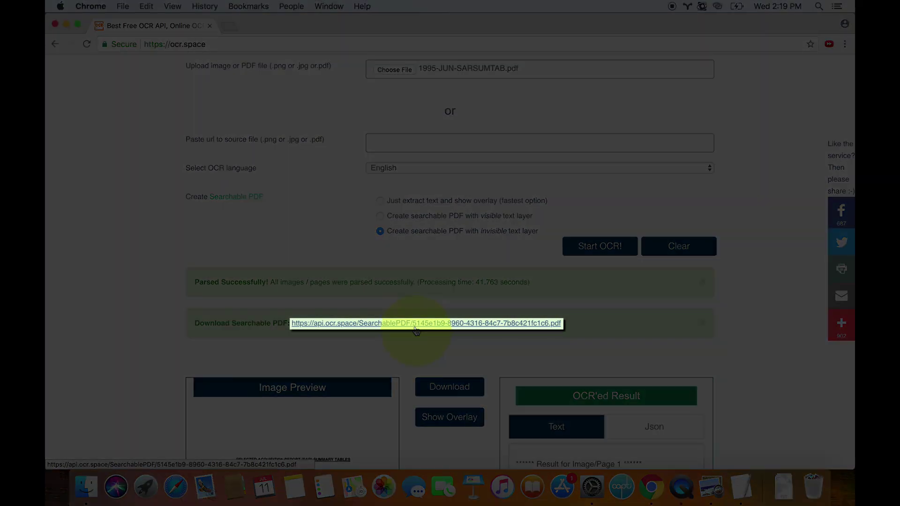
click(415, 327)
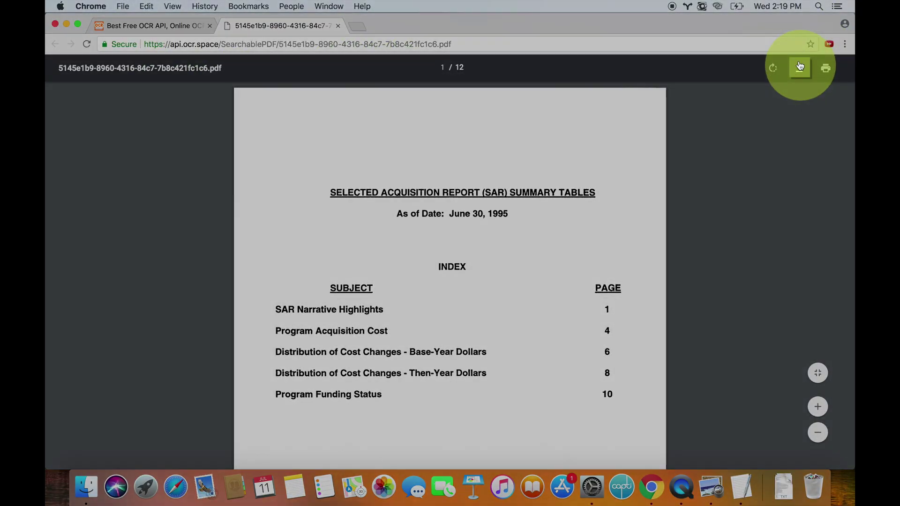
- Save the searchable PDF as 'Selected Acquisition Report 1995' and select it in Finder's Downloads
click(799, 66)
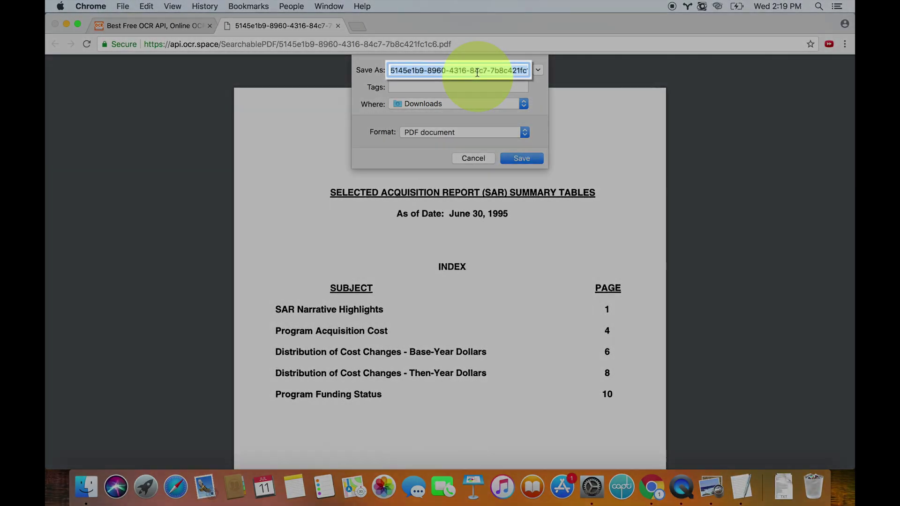
text(Sel)
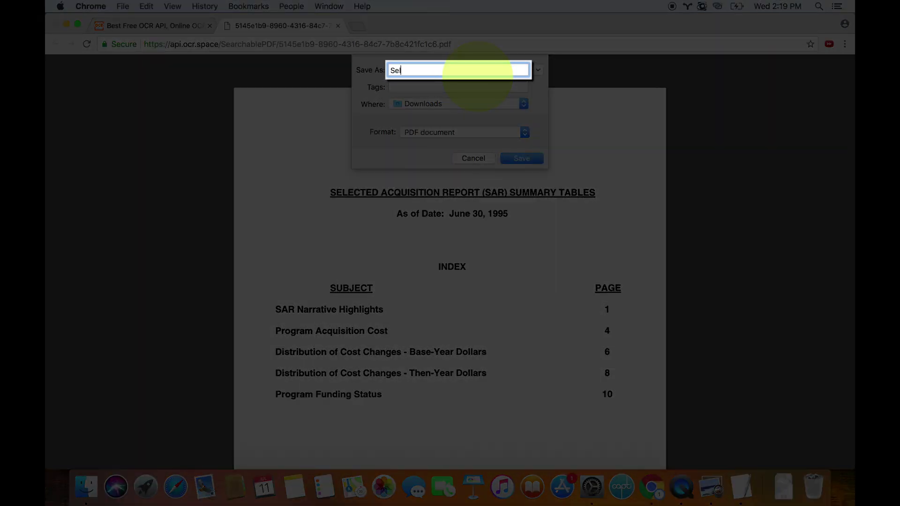
text(ected Acquisition Report 1995)
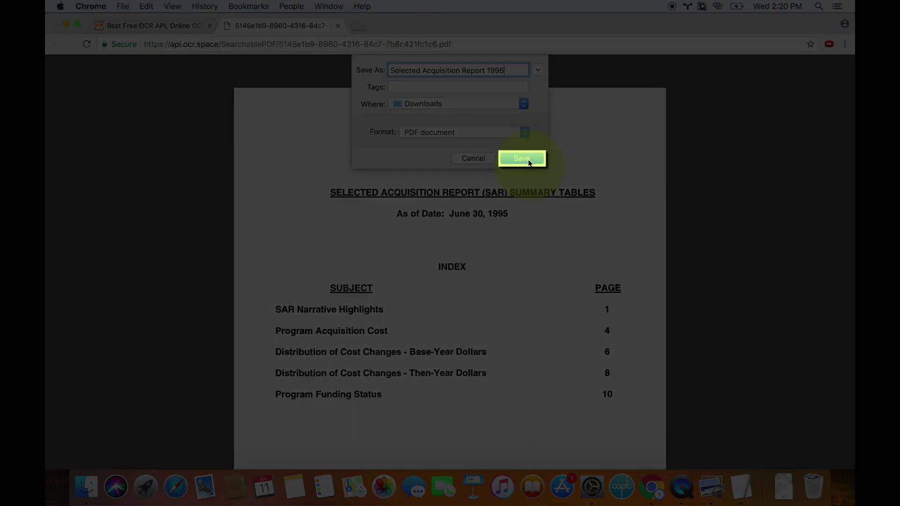
click(527, 159)
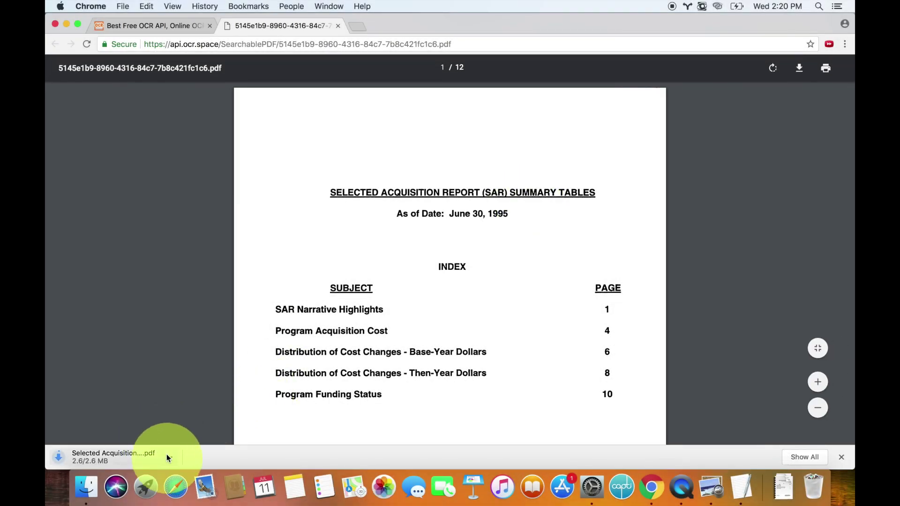
key(super+Tab)
key(super+Tab)
key(super+Tab)
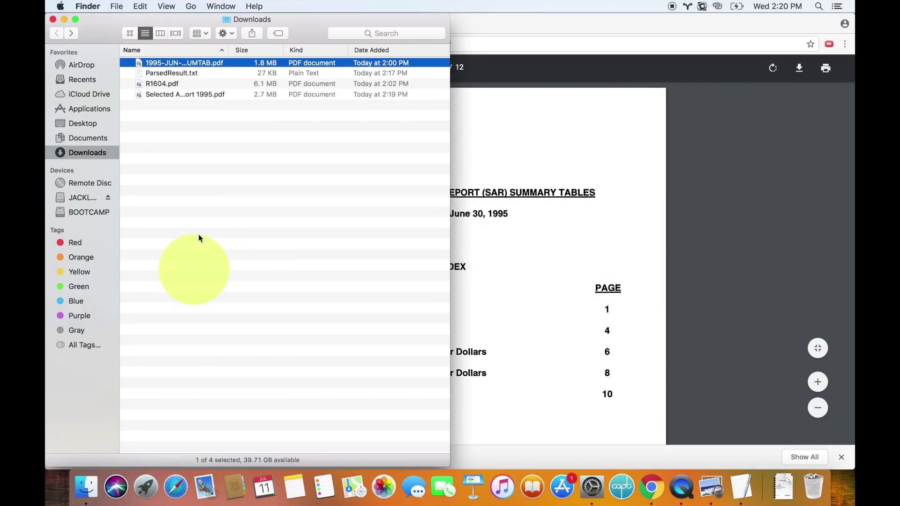
click(203, 93)
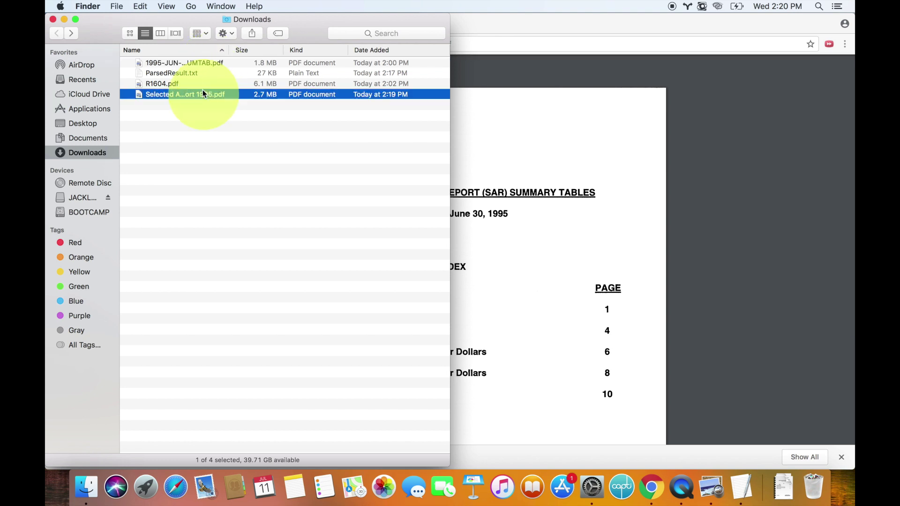
- Open the saved report in Preview and drag-select page text to confirm it is selectable
drag(202, 94, 286, 103)
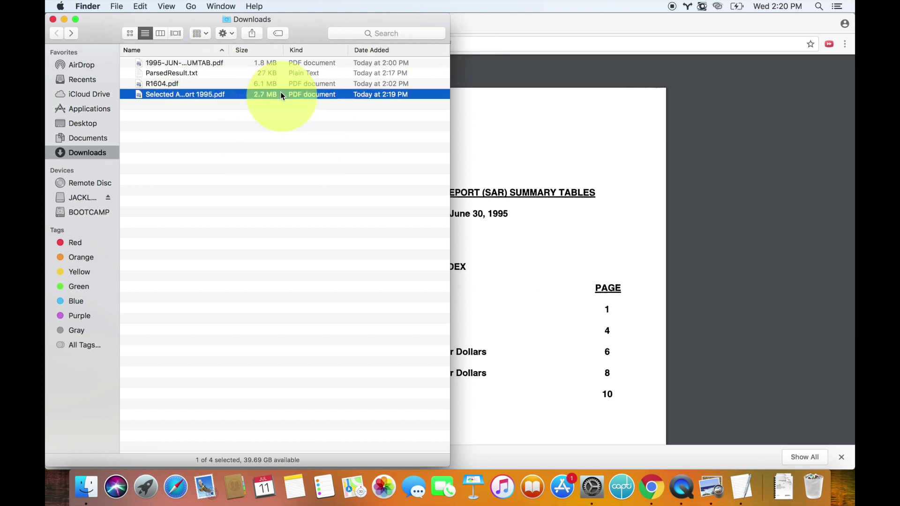
click(538, 179)
key(super+Tab)
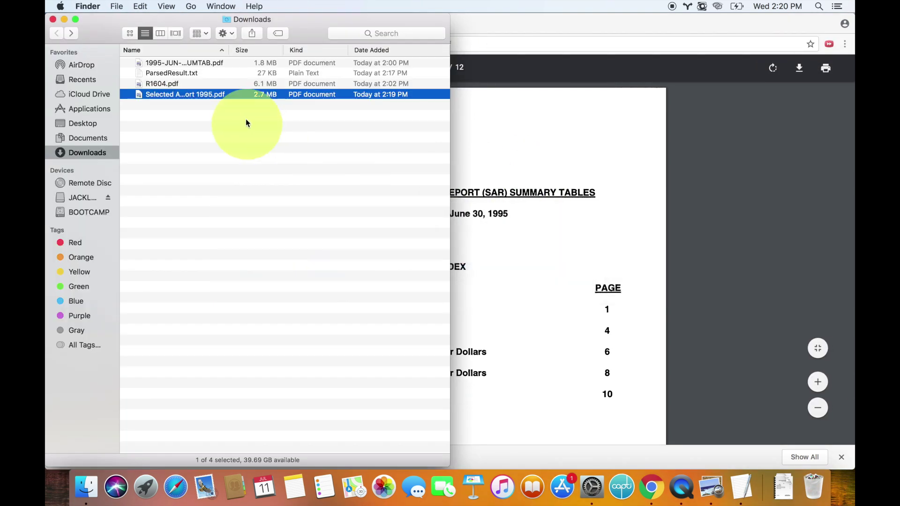
double_click(229, 97)
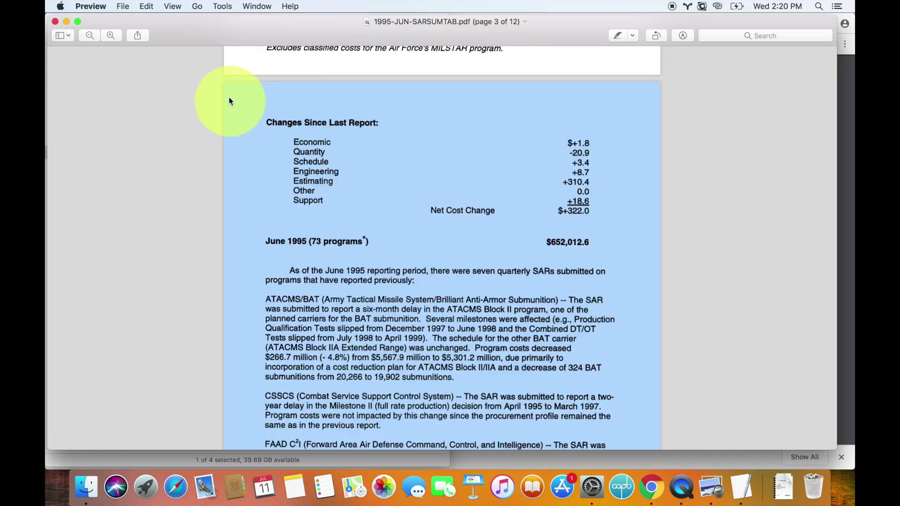
scroll(282, 261, down, 15)
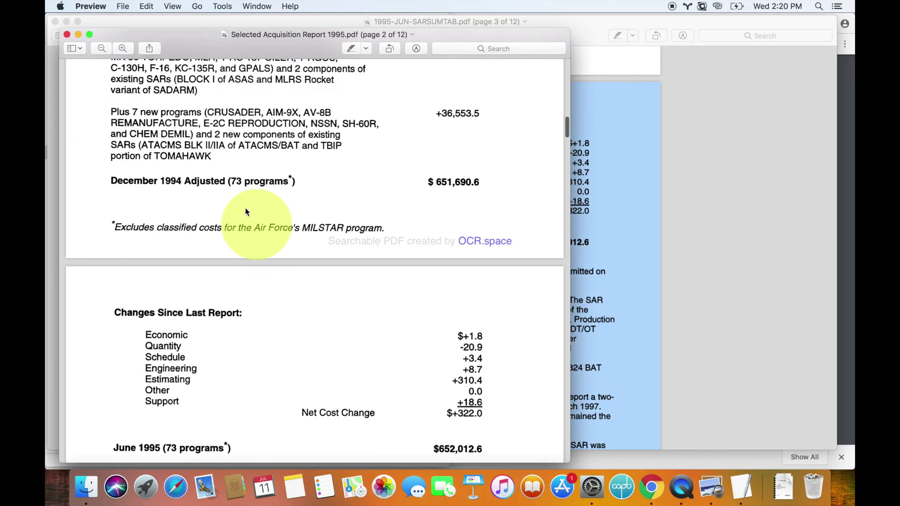
scroll(239, 205, up, 8)
scroll(238, 204, up, 2)
drag(207, 281, 504, 303)
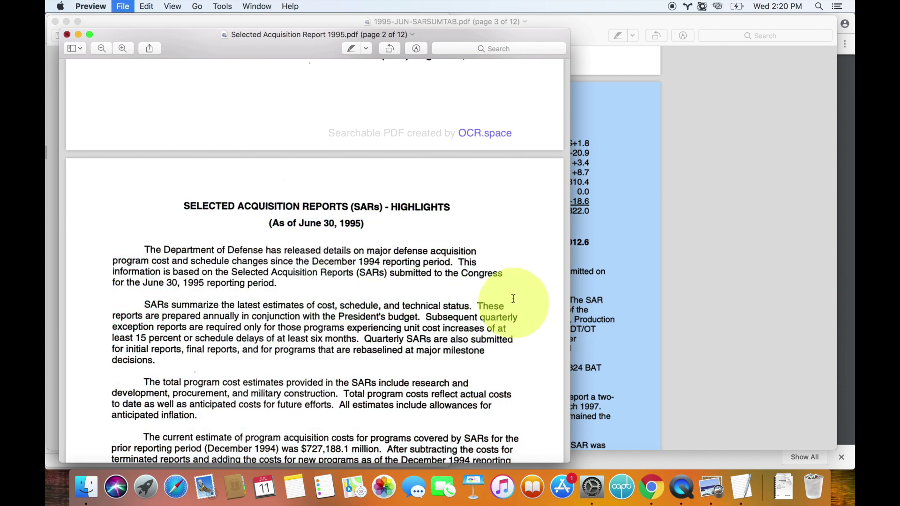
- Bring the original scanned PDF forward, then return to Finder's Downloads folder
click(786, 289)
key(super+Tab)
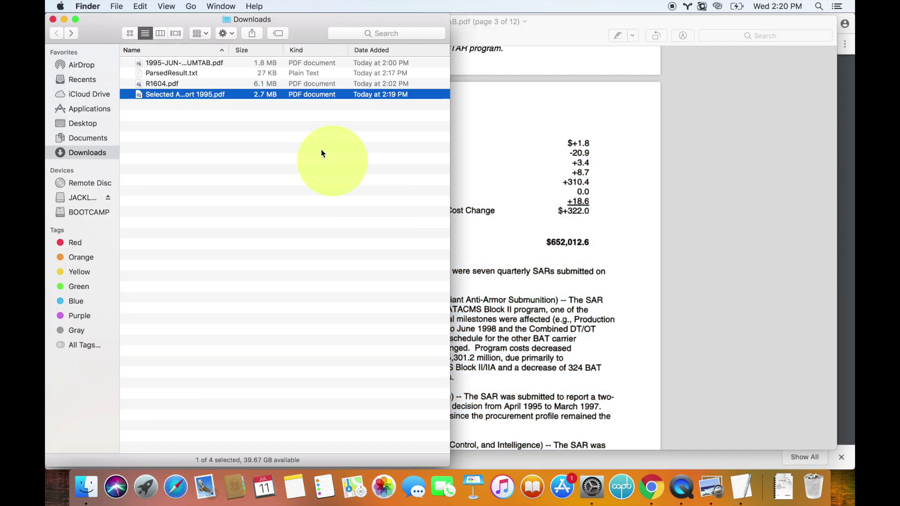
drag(236, 101, 579, 22)
key(super+Tab)
key(super+Tab)
key(super+Tab)
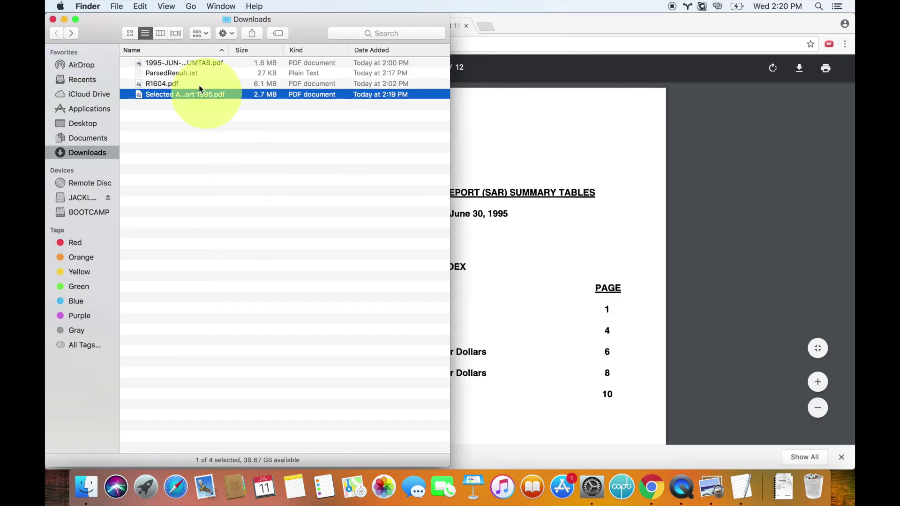
- Open Selected Acquisition Report 1995.pdf in Chrome via Open With and select the page 2 highlights text
right_click(201, 89)
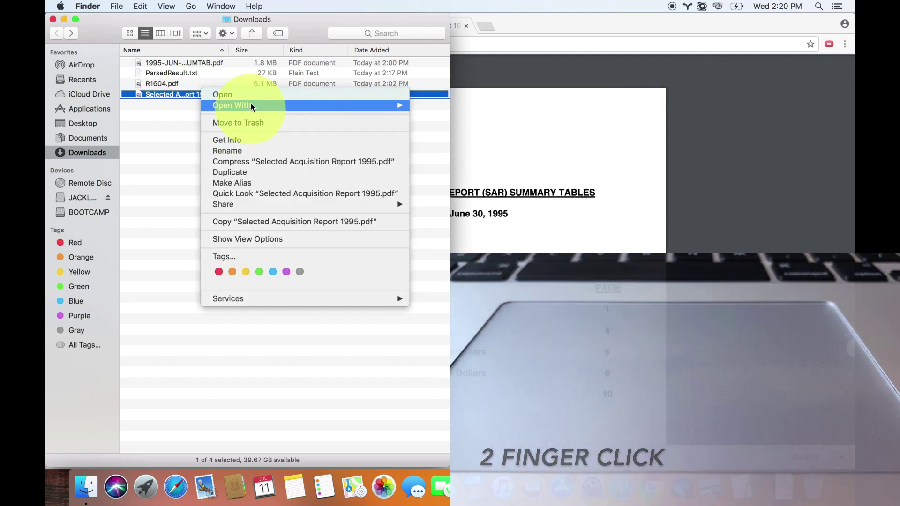
mouse_move(251, 105)
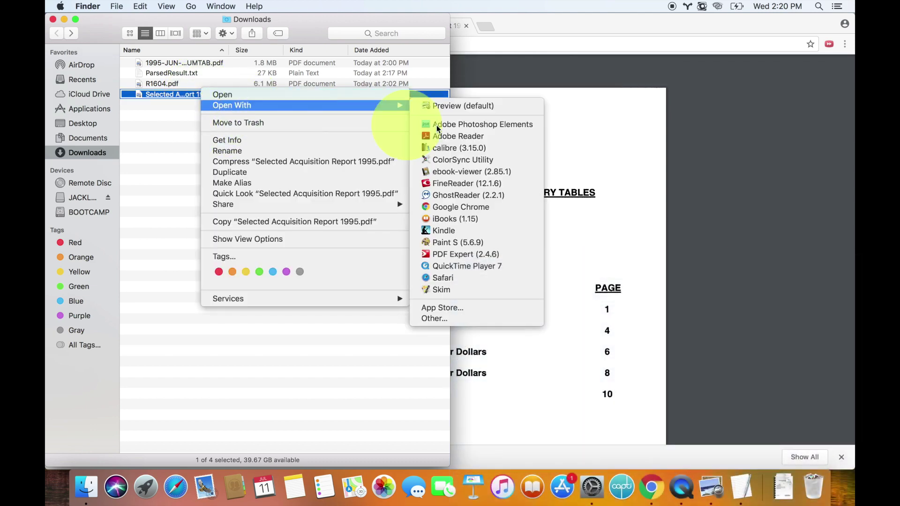
click(455, 209)
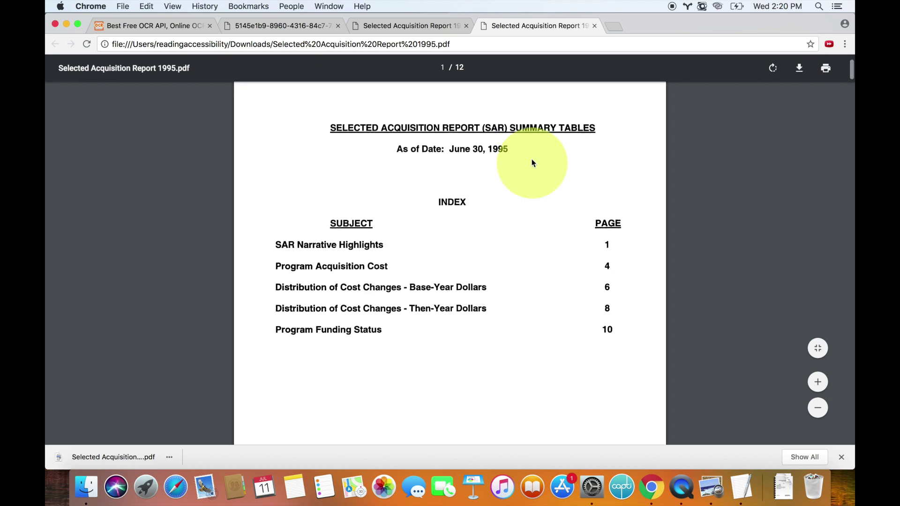
scroll(532, 162, down, 6)
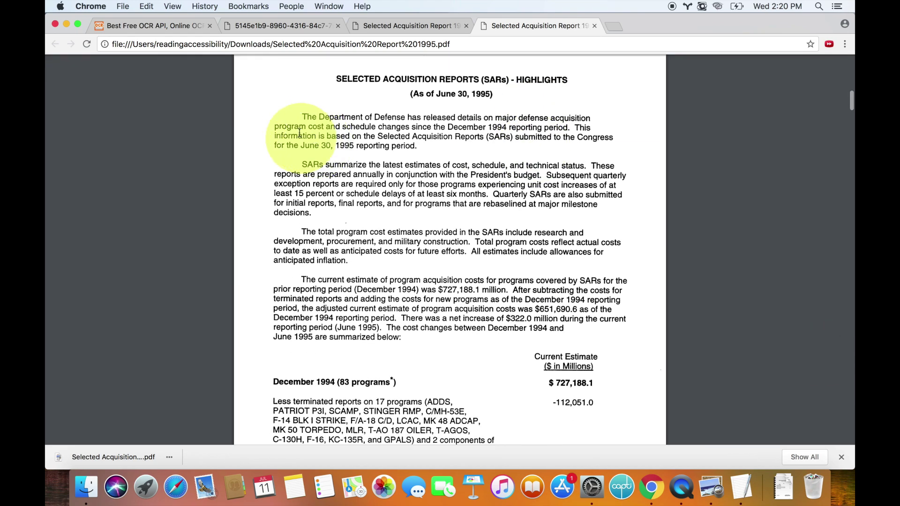
drag(308, 114, 401, 342)
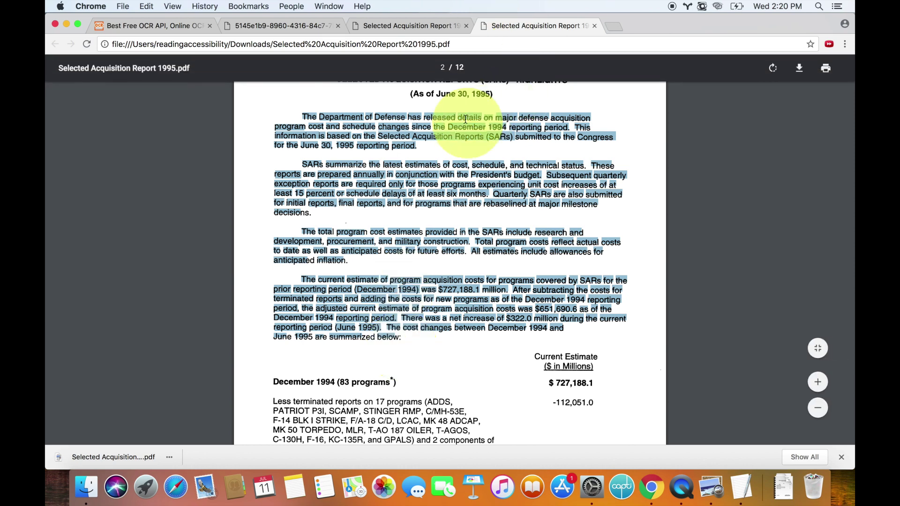
click(420, 120)
scroll(423, 119, up, 1)
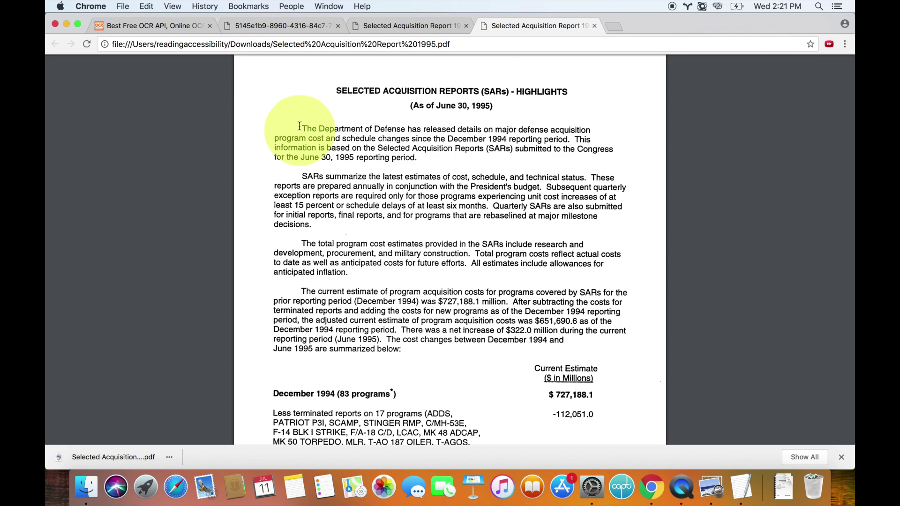
scroll(466, 406, down, 1)
key(ctrl+alt+Left)
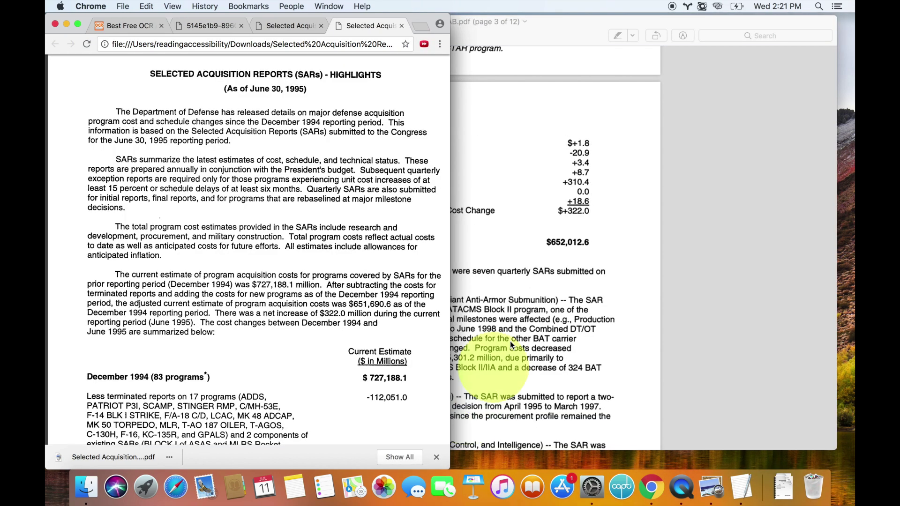
click(731, 488)
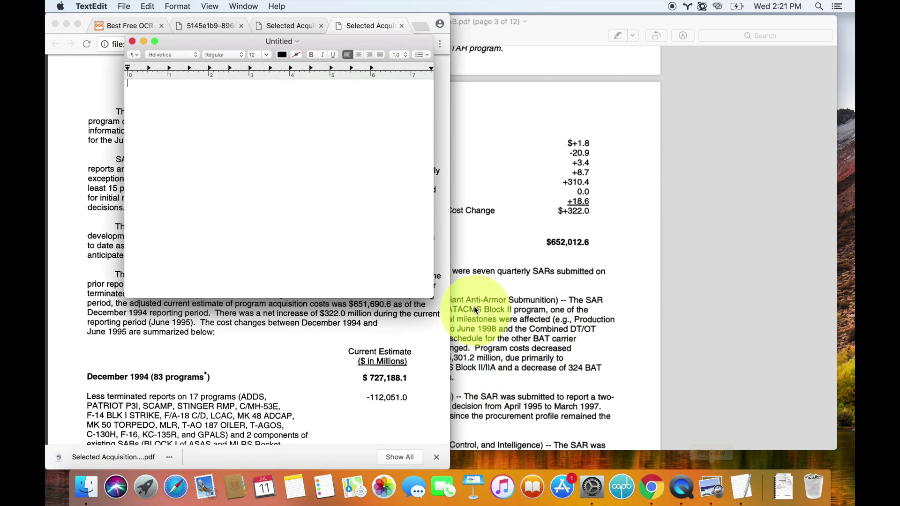
click(124, 6)
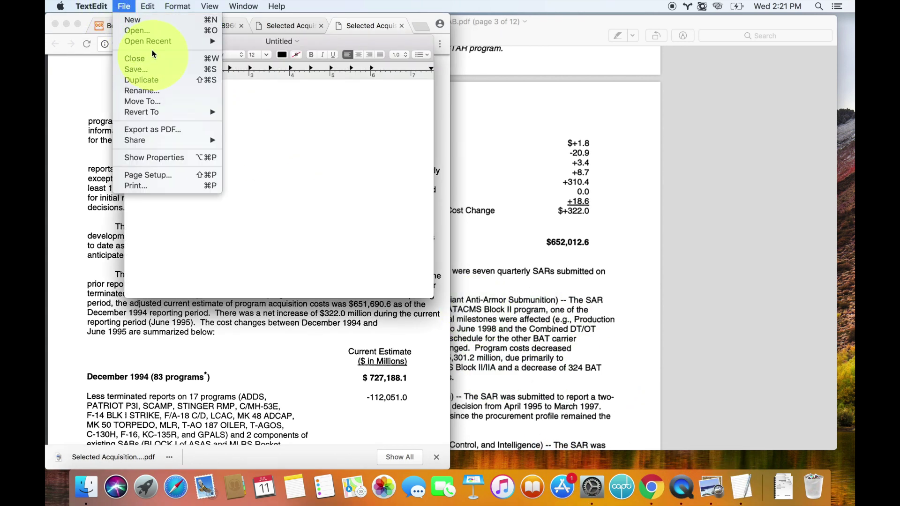
mouse_move(173, 41)
click(270, 41)
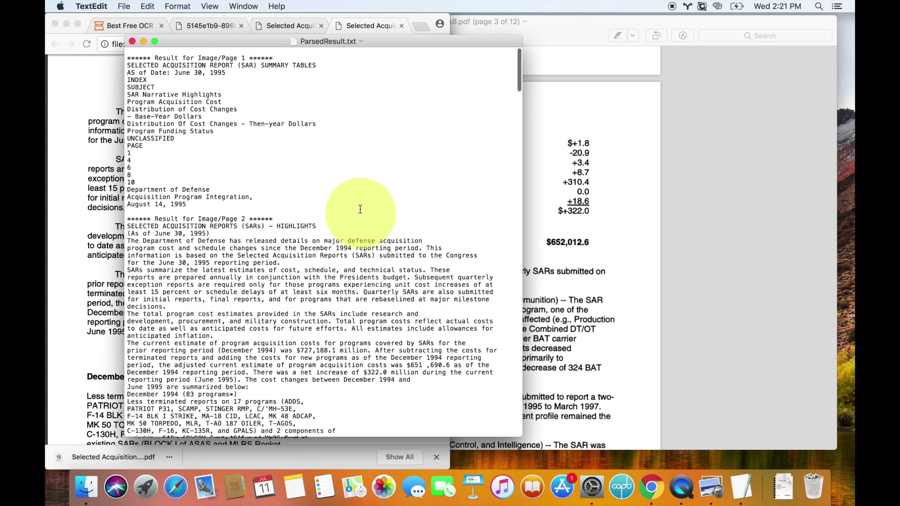
key(ctrl+alt+Right)
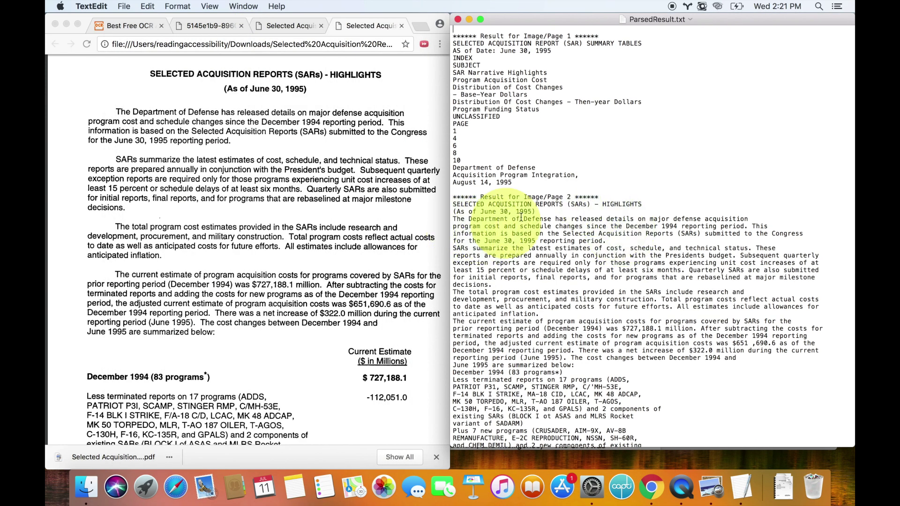
drag(570, 218, 555, 219)
drag(221, 112, 272, 112)
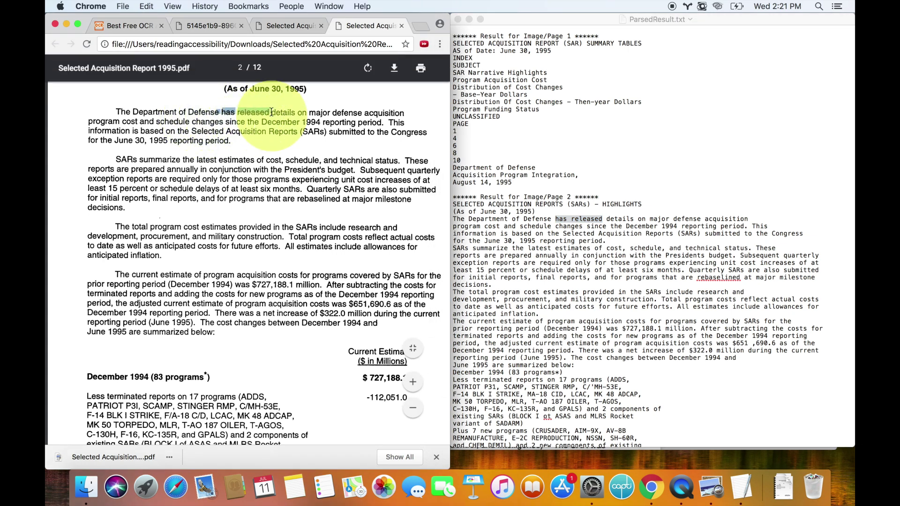
click(271, 112)
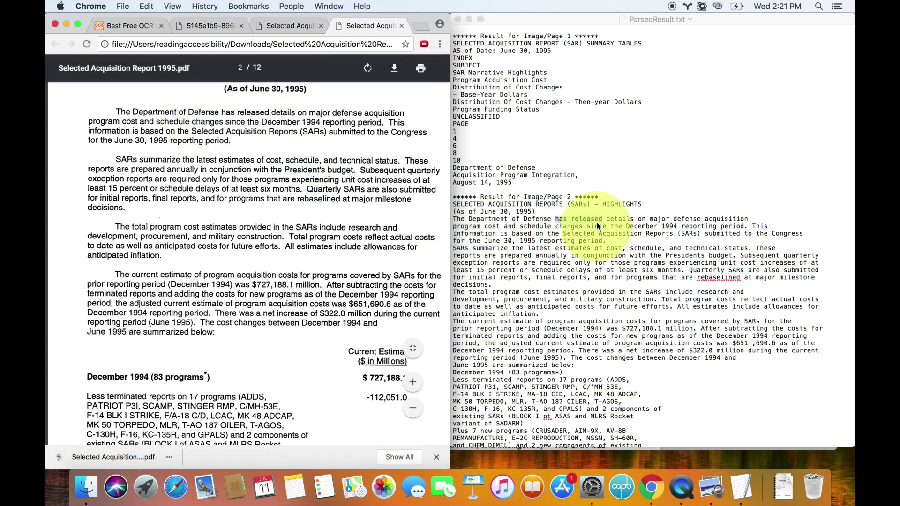
double_click(566, 219)
scroll(566, 219, down, 5)
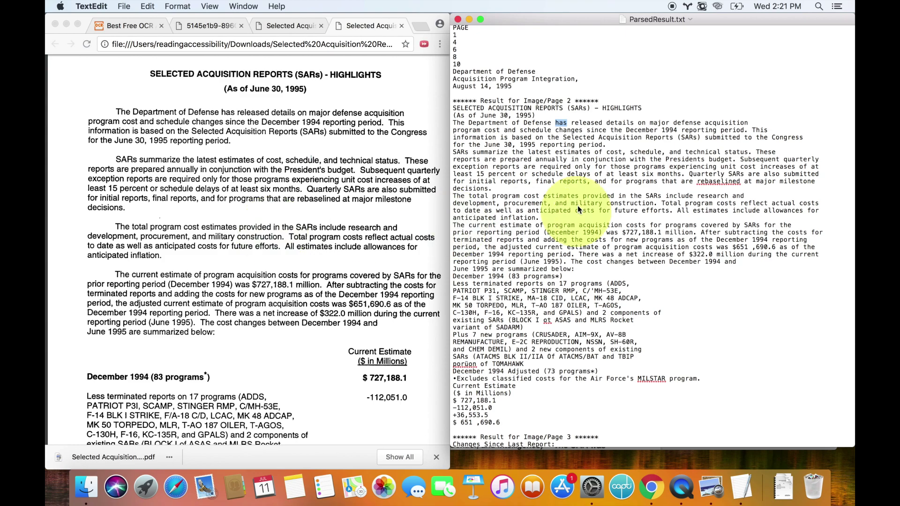
triple_click(586, 140)
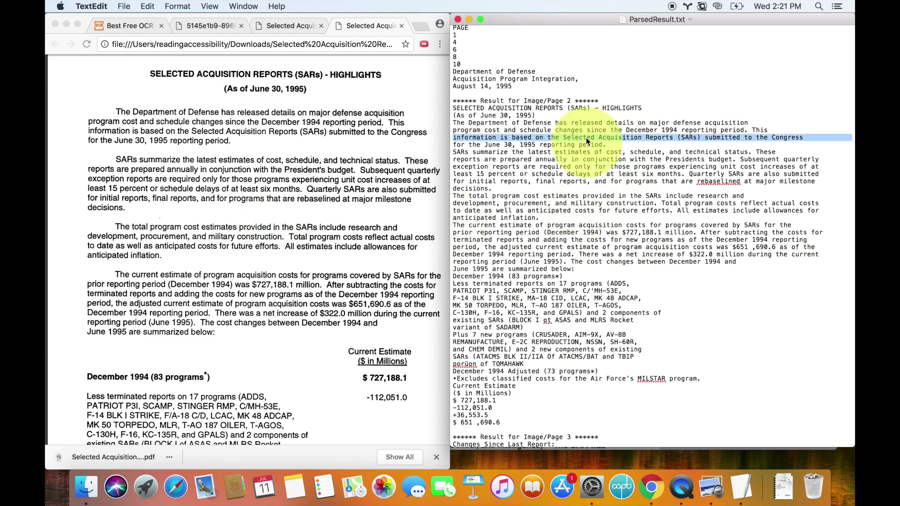
drag(586, 141, 586, 220)
scroll(592, 229, down, 10)
scroll(592, 232, down, 5)
click(403, 94)
scroll(328, 131, down, 15)
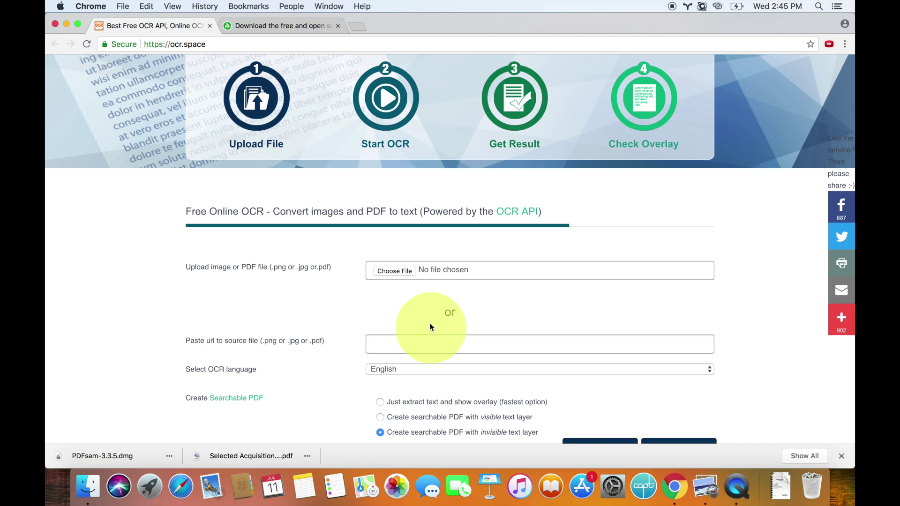
- Switch from Chrome to Finder's Downloads folder and select the Selected Acquisition Report PDF
key(super+Tab)
key(super+Tab)
key(Tab)
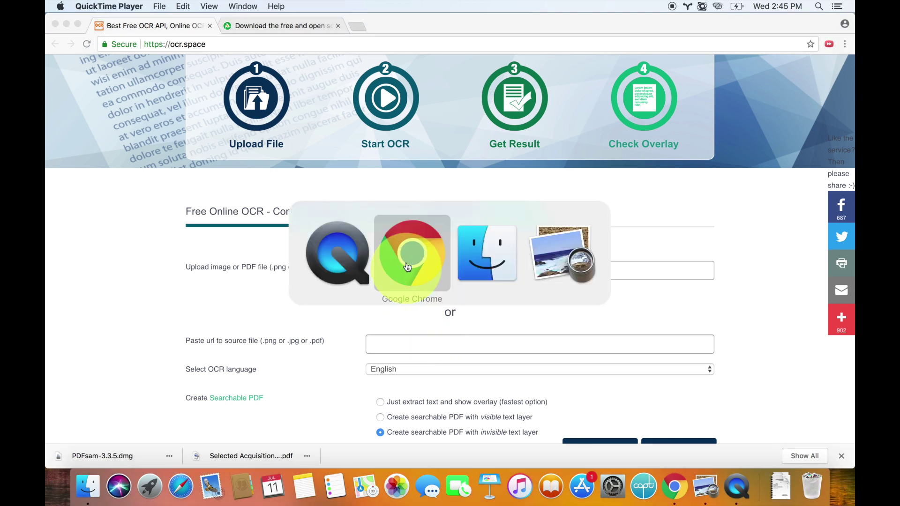
click(384, 146)
- Compare the sizes of R1604.pdf and ParsedResult.txt by selecting each in turn in Finder
click(483, 137)
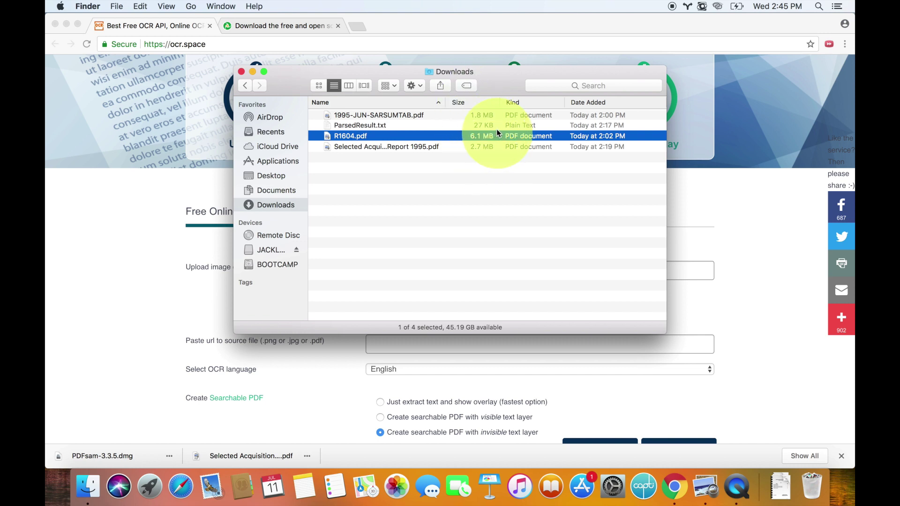
key(Up)
key(Down)
key(Up)
key(Down)
key(Up)
key(Down)
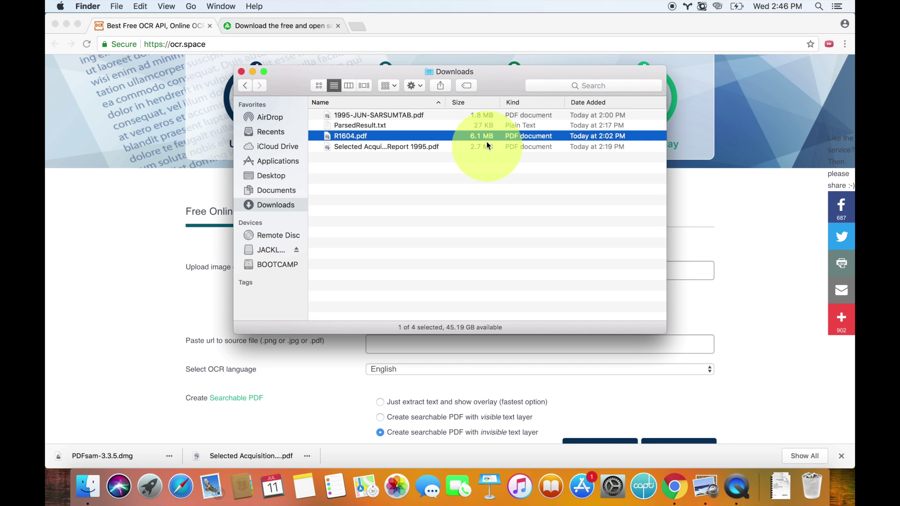
key(Up)
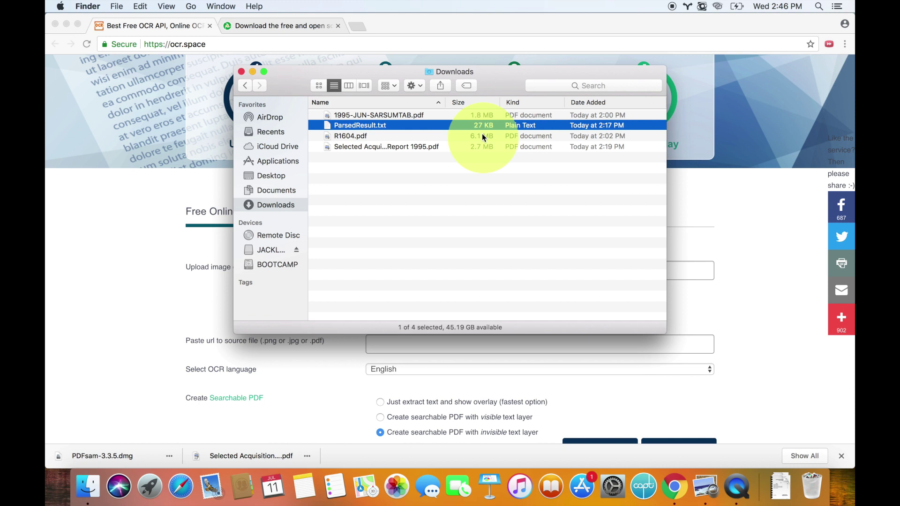
- Select the large R1604.pdf, then search 'pdf sam' in a new Chrome tab
click(483, 136)
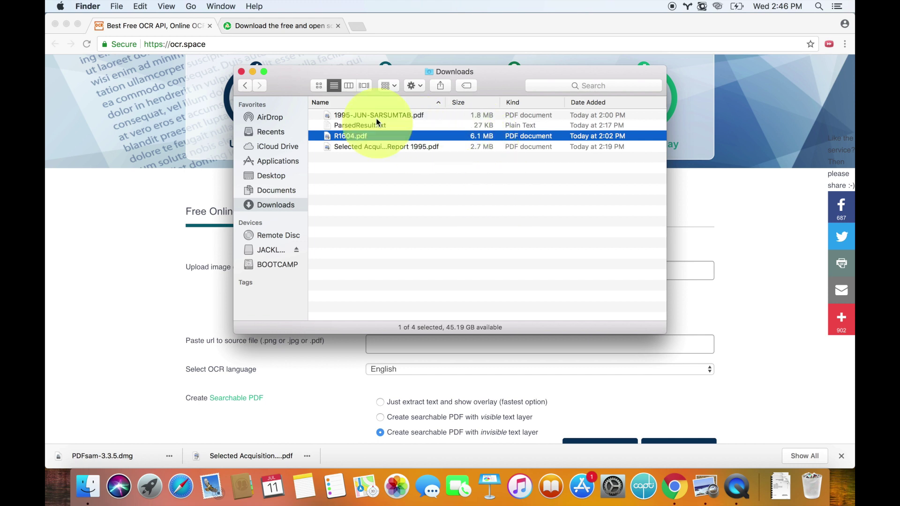
click(338, 26)
text(pdf sam)
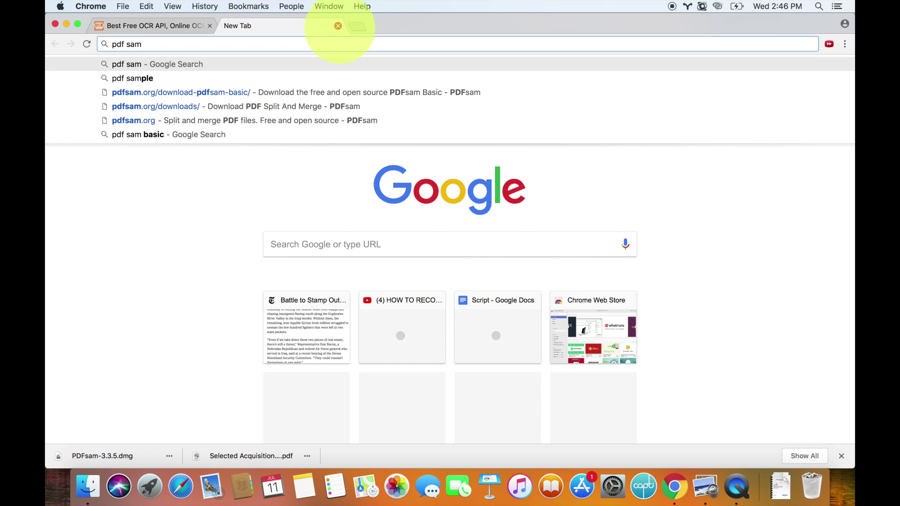
- Search for pdf sam, open pdfsam.org, and go to the PDFsam Basic download
key(Return)
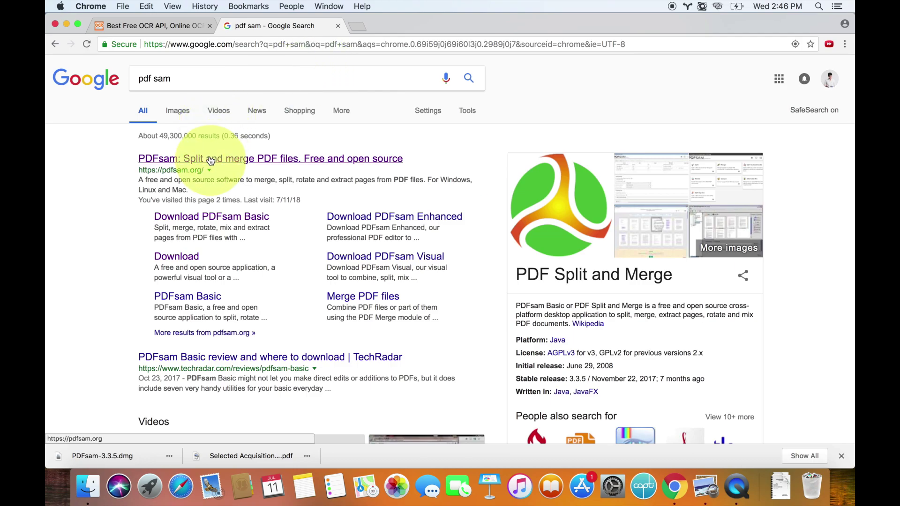
click(211, 160)
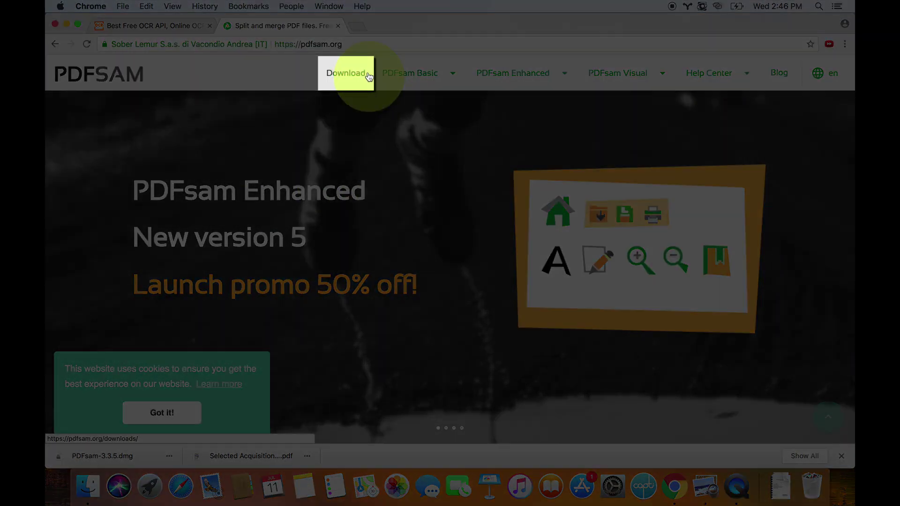
click(369, 75)
scroll(203, 404, down, 5)
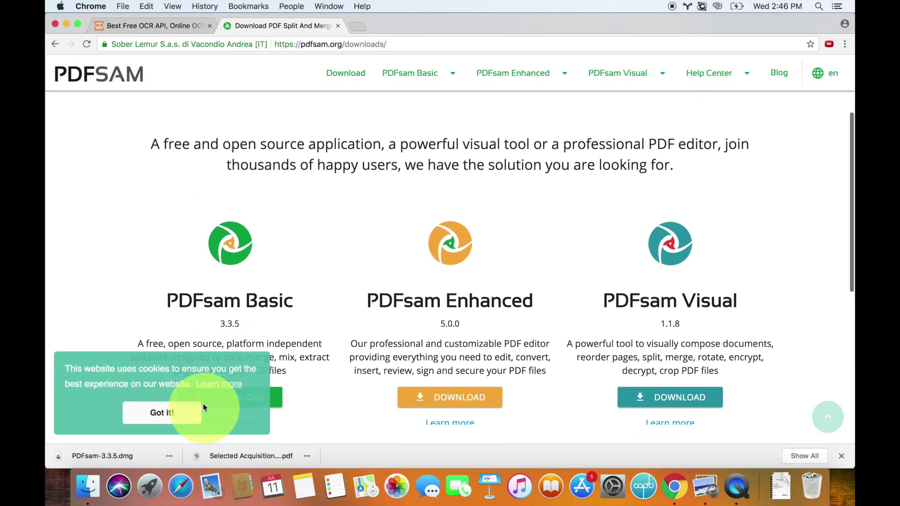
scroll(203, 404, down, 4)
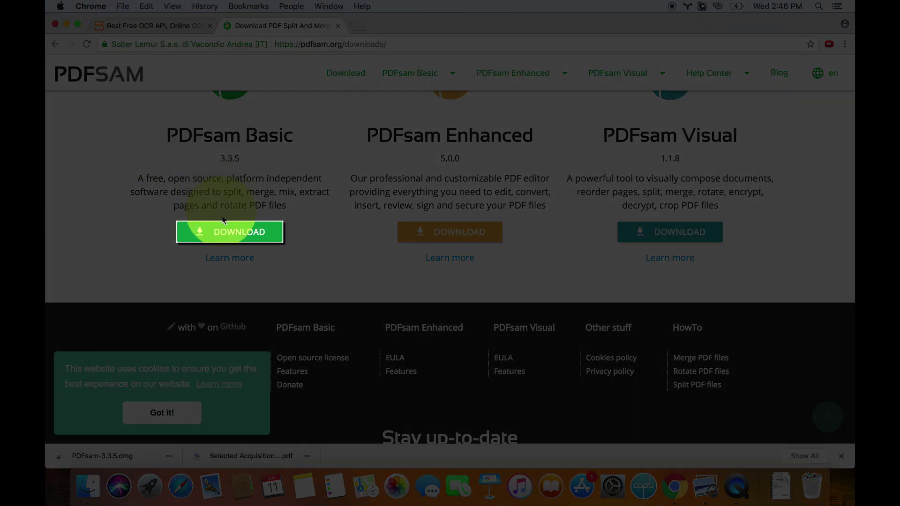
click(223, 220)
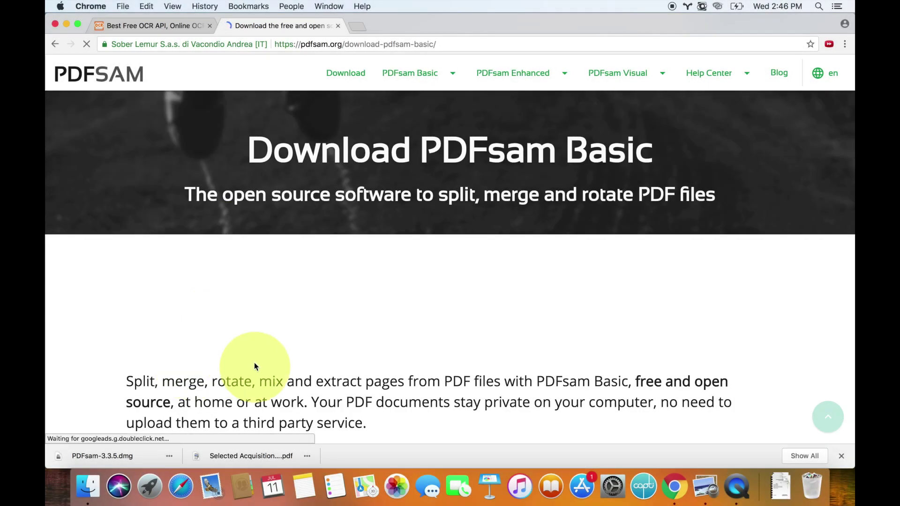
- Download the Mac OS PDFsam-3.3.5.dmg and open the disk image
scroll(254, 362, down, 2)
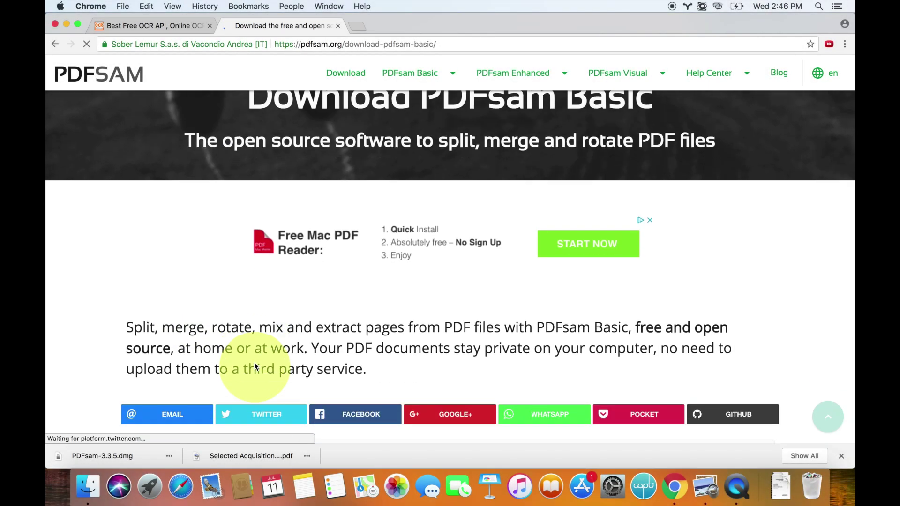
scroll(256, 366, down, 8)
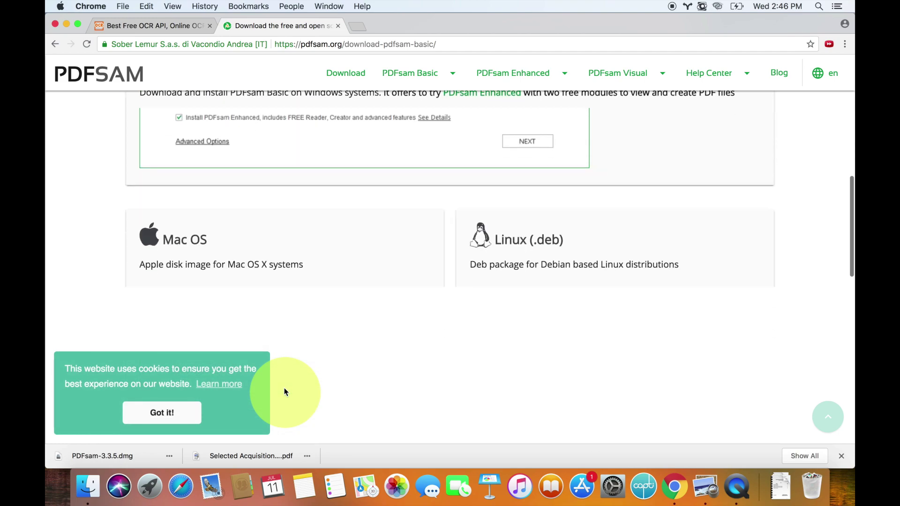
scroll(283, 390, down, 1)
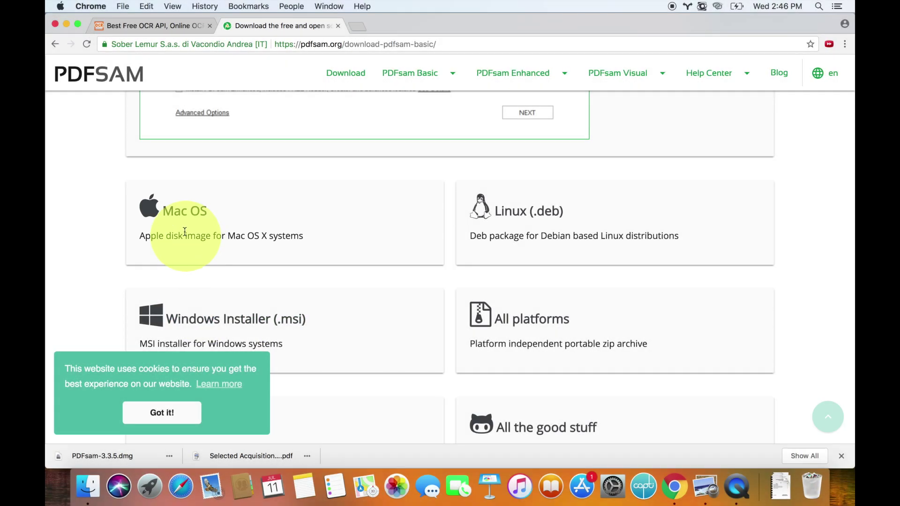
click(181, 234)
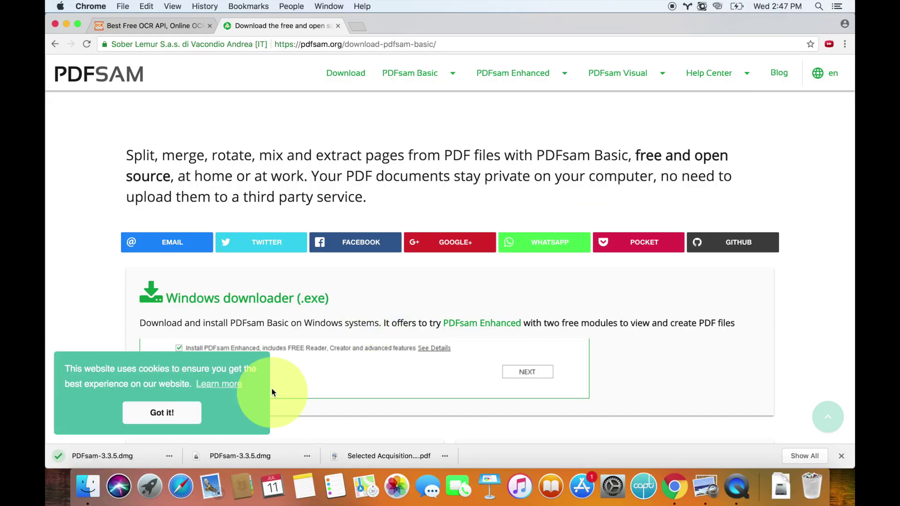
click(128, 462)
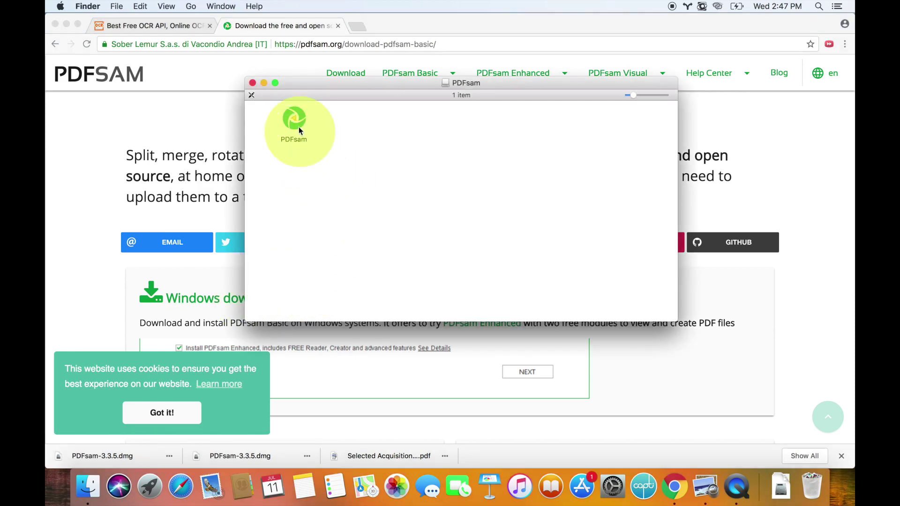
- Copy PDFsam from the mounted volume into the Applications folder in Finder
key(super+Tab)
key(super+shift+Tab)
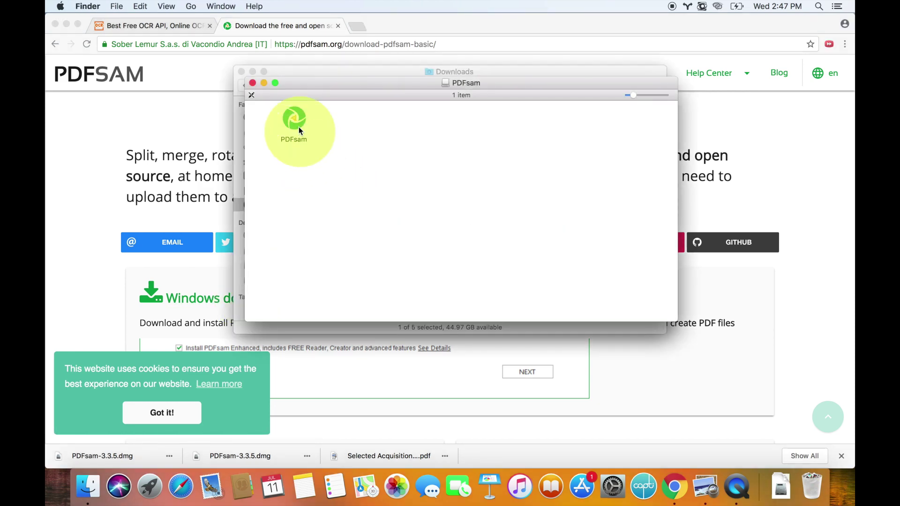
click(352, 66)
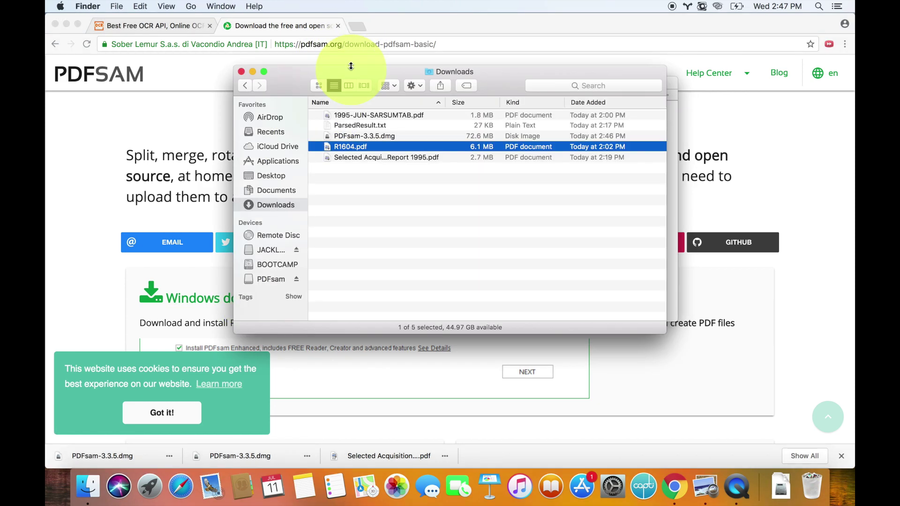
click(268, 171)
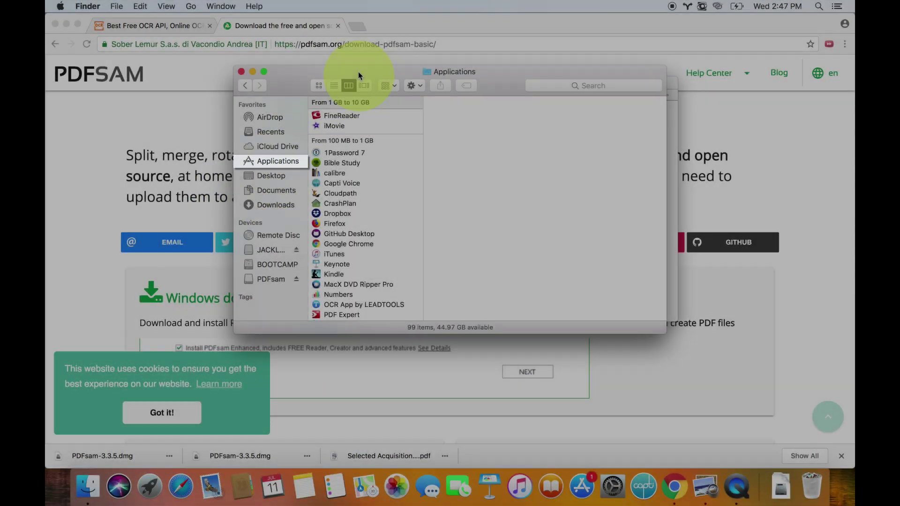
drag(377, 72, 254, 241)
- Launch the installed PDFsam, eject the disk image, and allow the downloaded app to open
scroll(244, 254, down, 5)
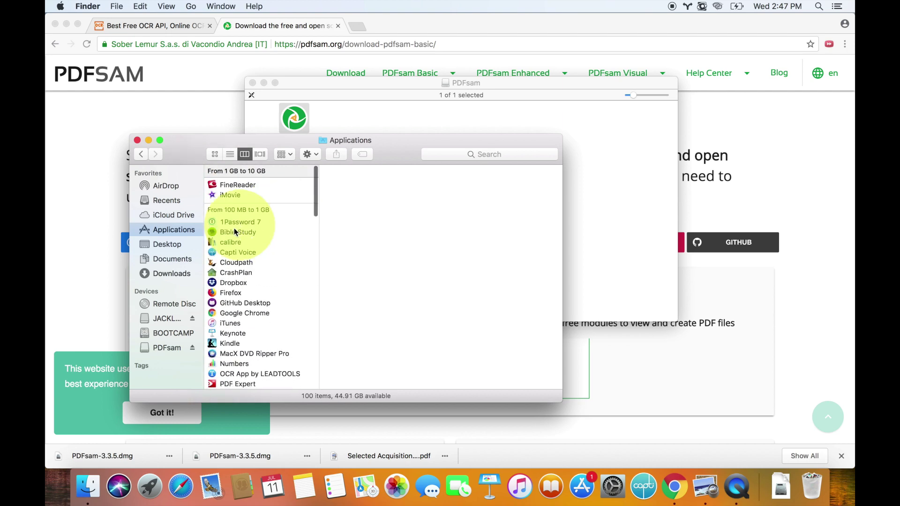
double_click(231, 290)
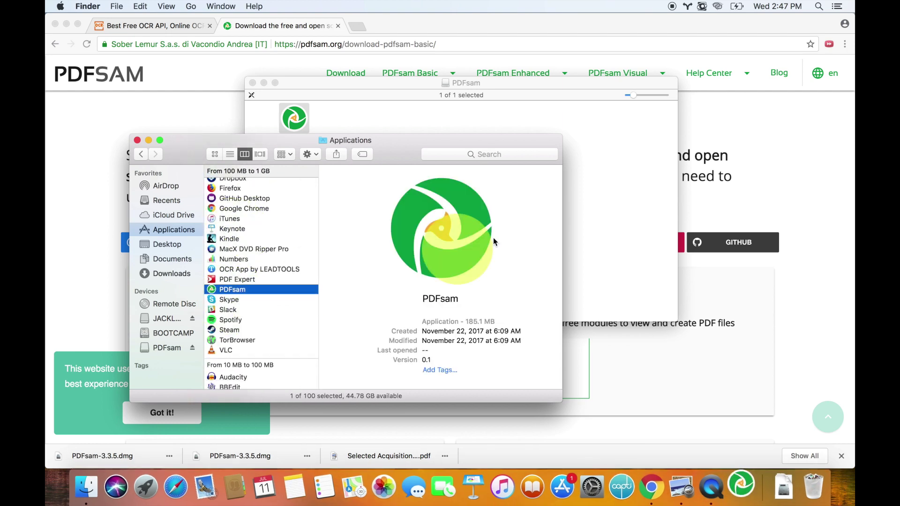
click(193, 347)
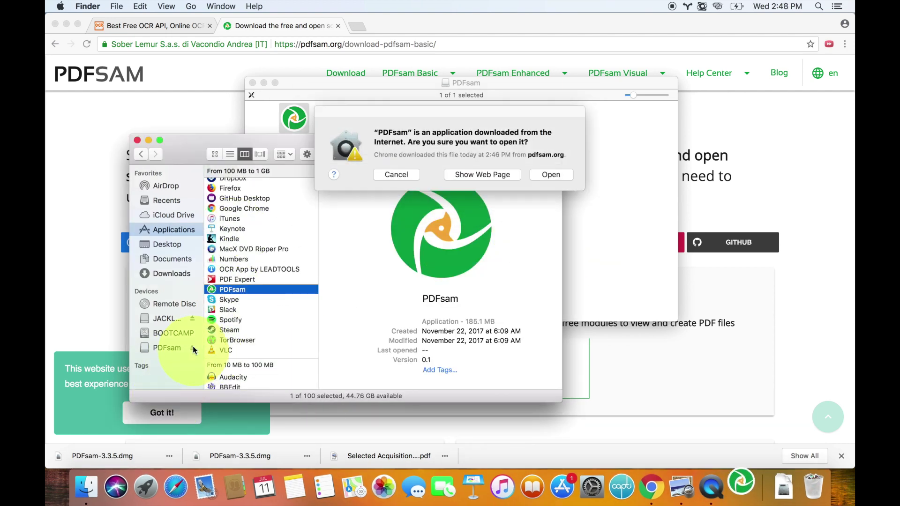
click(568, 179)
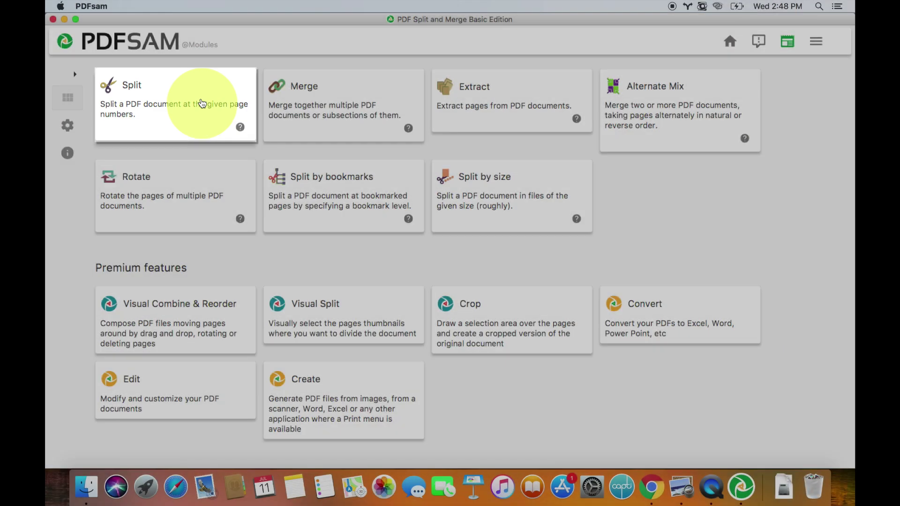
- Open the Split module and load R1604.pdf from the Downloads folder
click(201, 103)
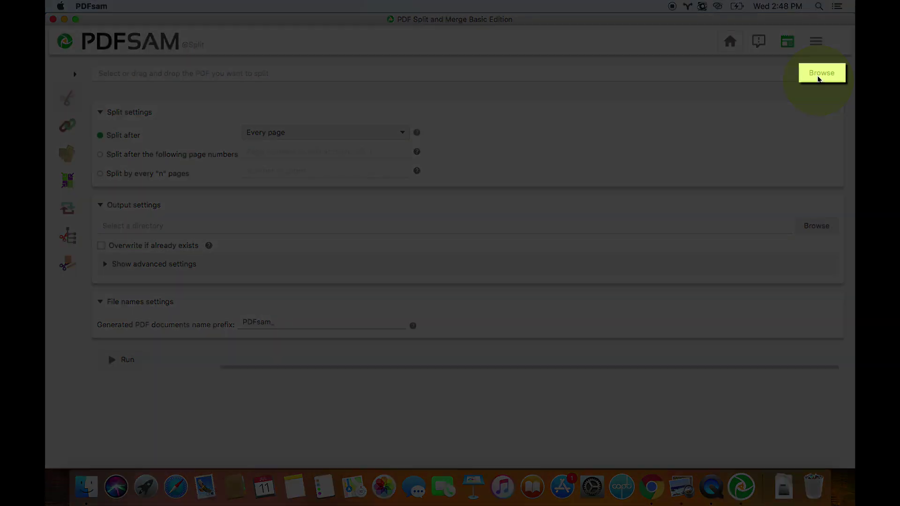
click(821, 74)
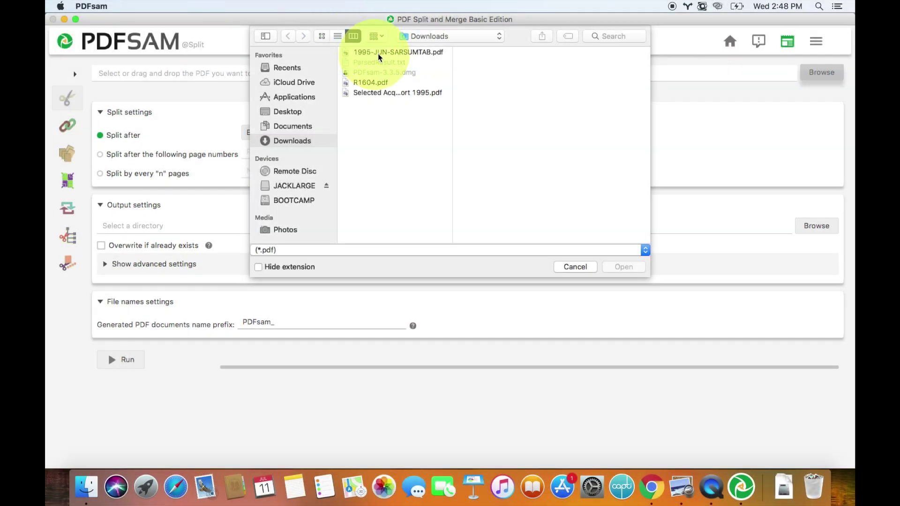
click(381, 52)
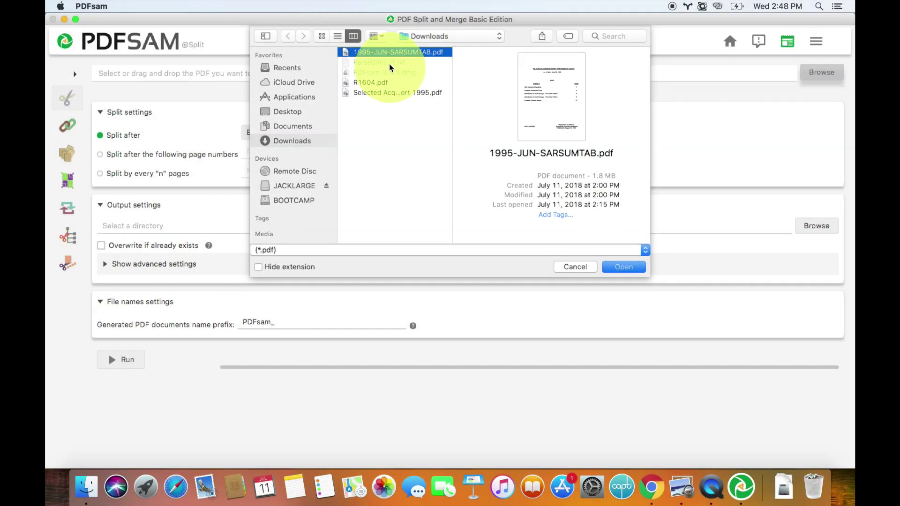
click(394, 80)
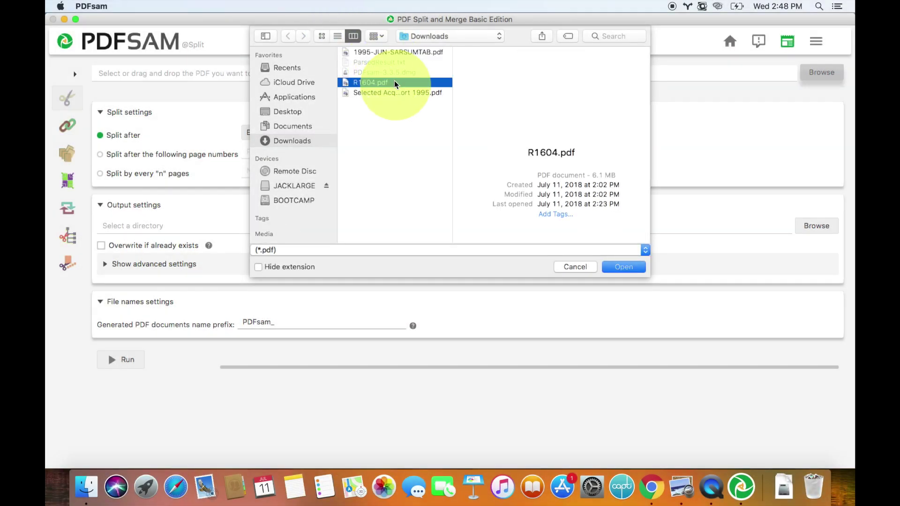
key(Return)
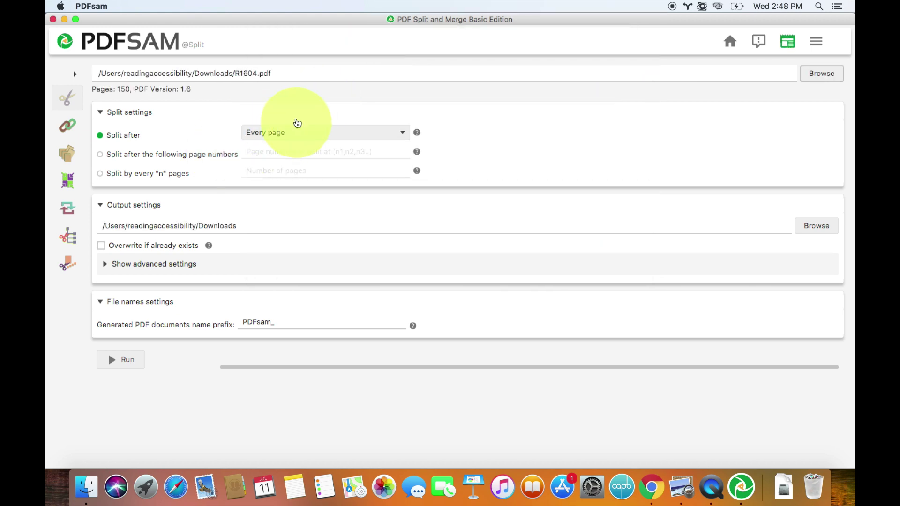
- Set the split to occur after page number 75
click(123, 151)
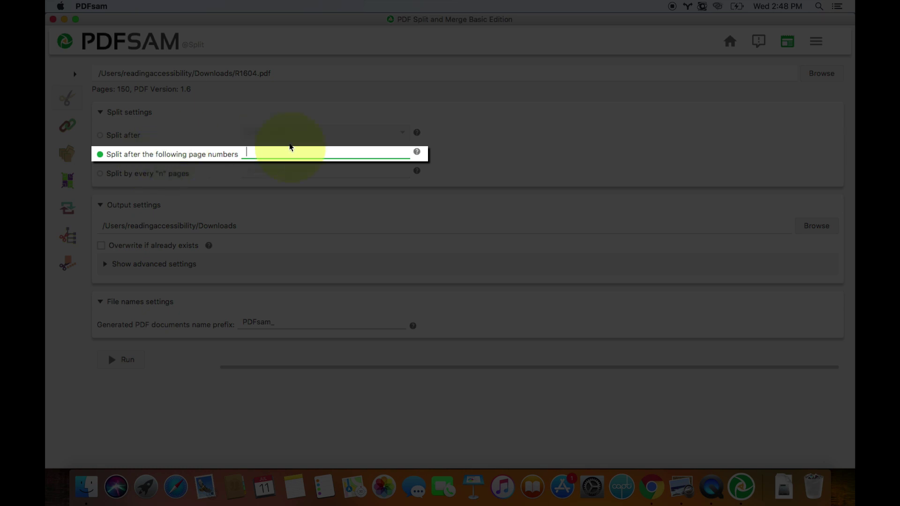
text(75)
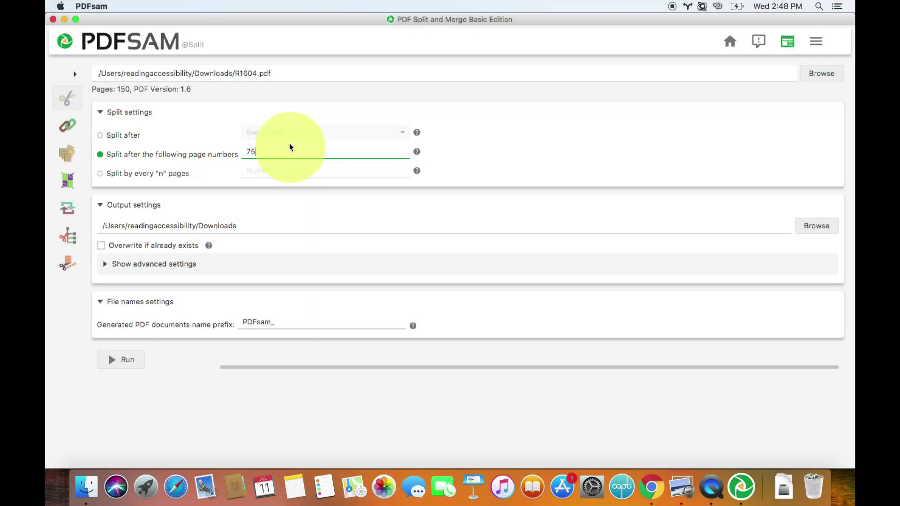
click(283, 176)
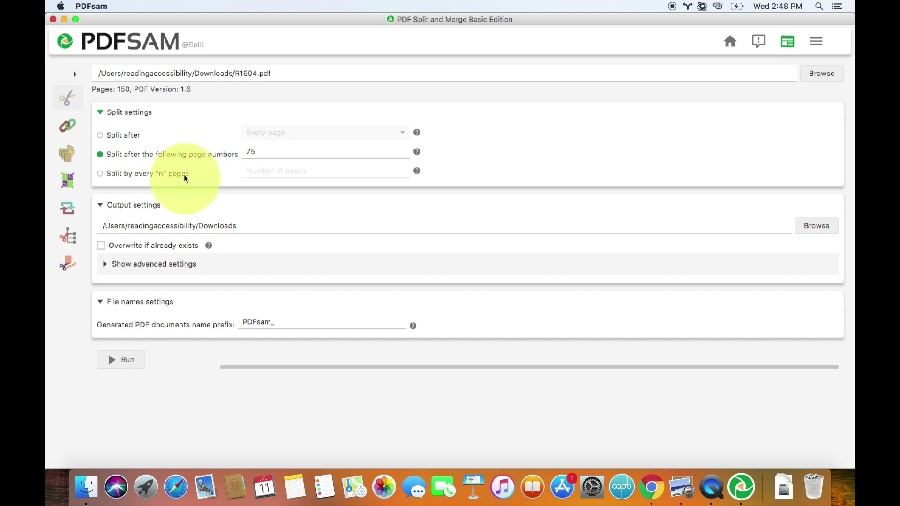
- Run the R1604.pdf split into Downloads, overwriting existing same-named files
click(569, 224)
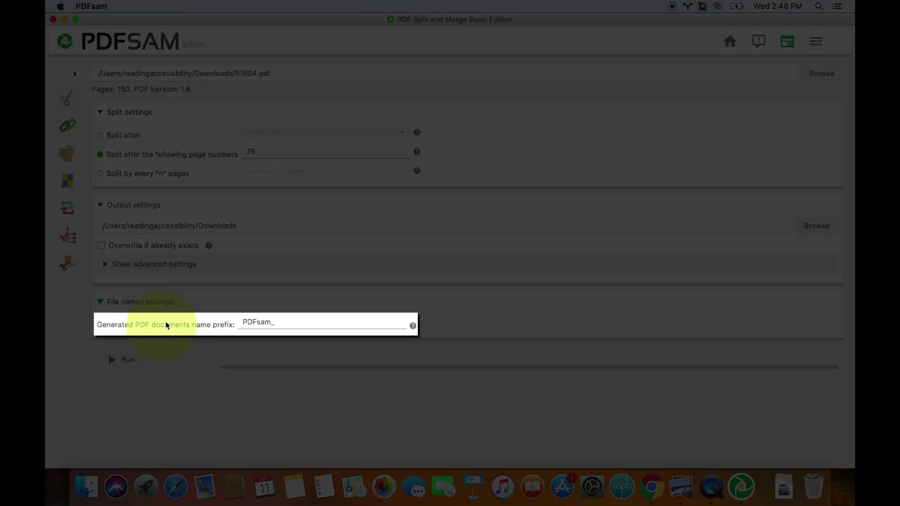
click(259, 323)
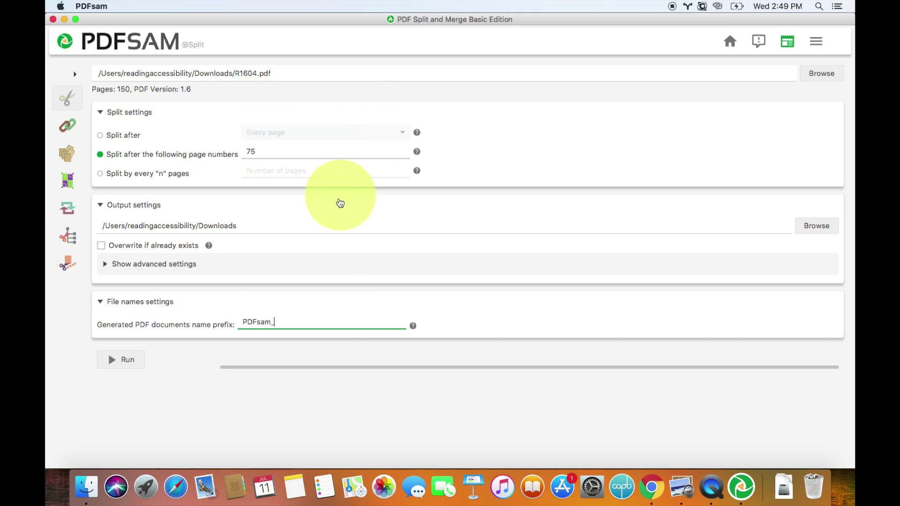
click(134, 367)
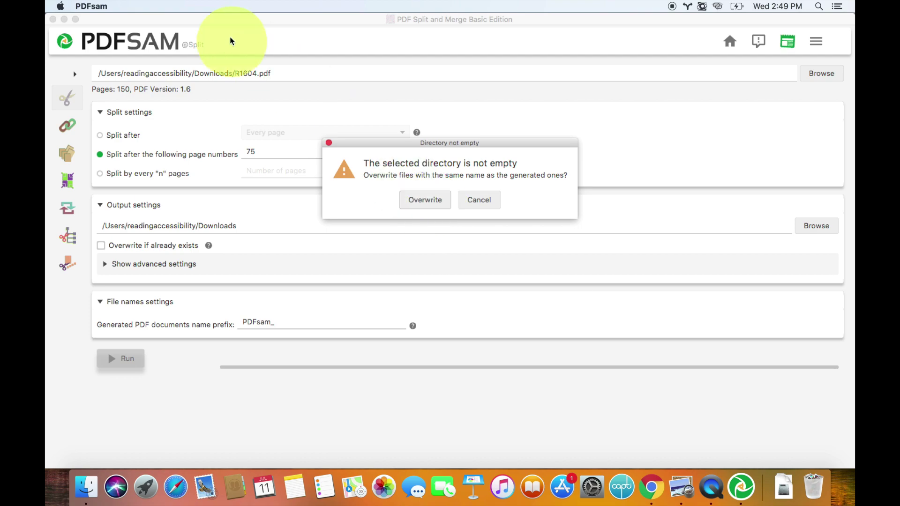
click(427, 196)
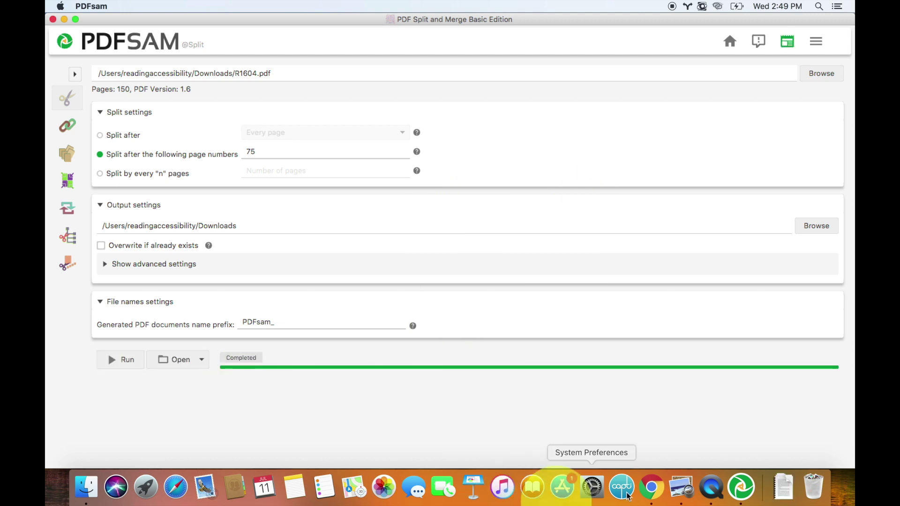
- In Downloads, compare 1_PDFsam_R1604.pdf (3.3 MB) with 76_PDFsam_R1604.pdf (2.8 MB)
click(86, 487)
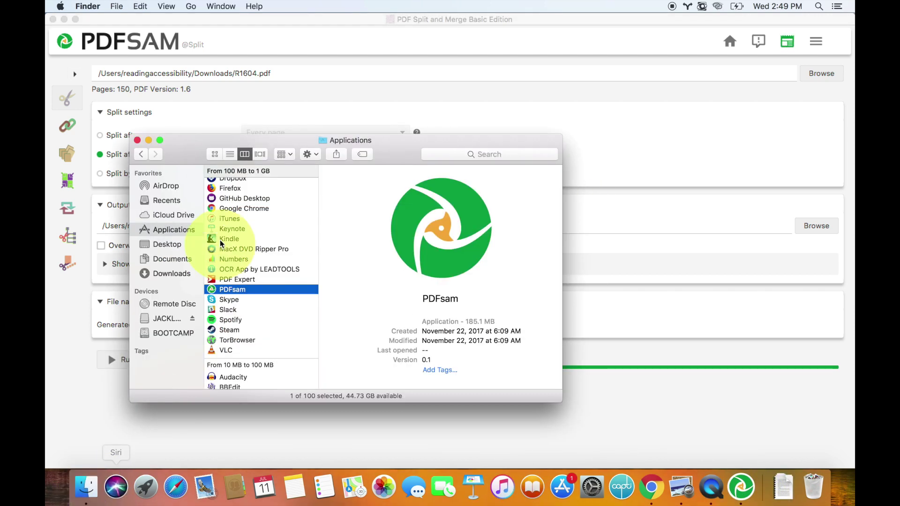
click(170, 273)
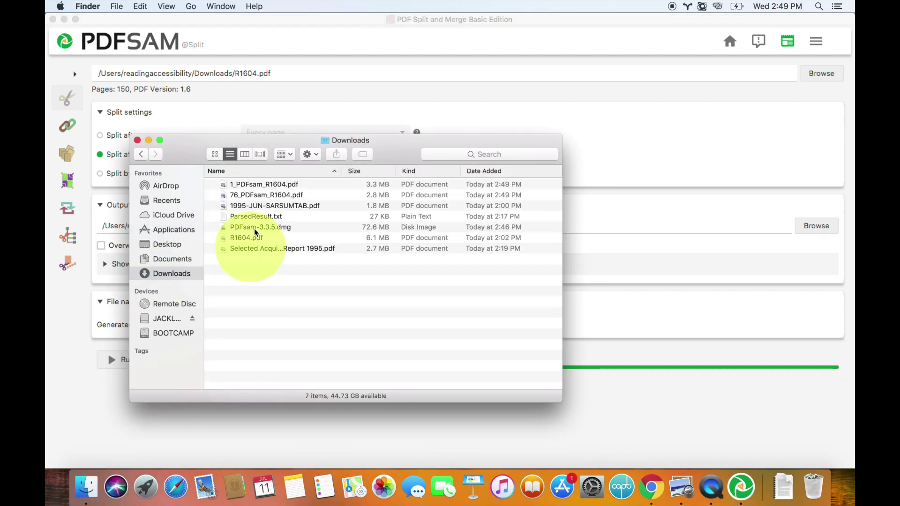
click(274, 195)
click(268, 185)
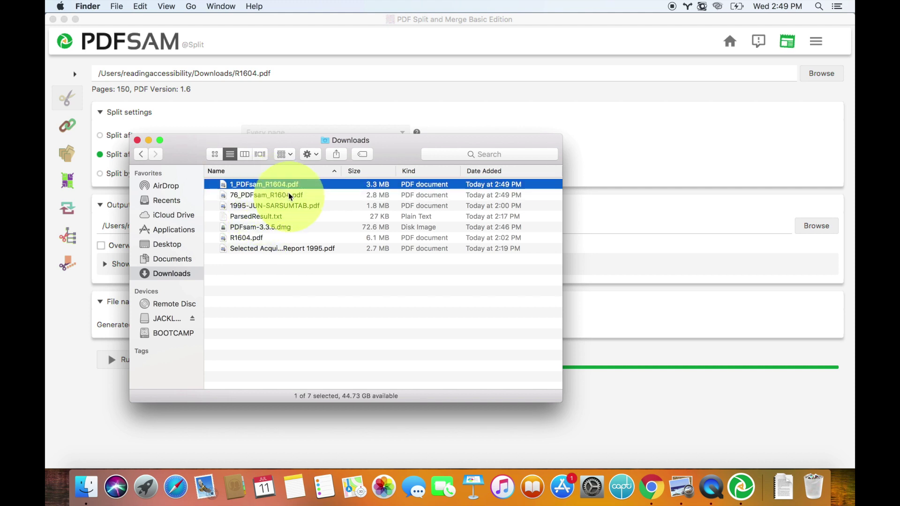
click(290, 196)
click(275, 185)
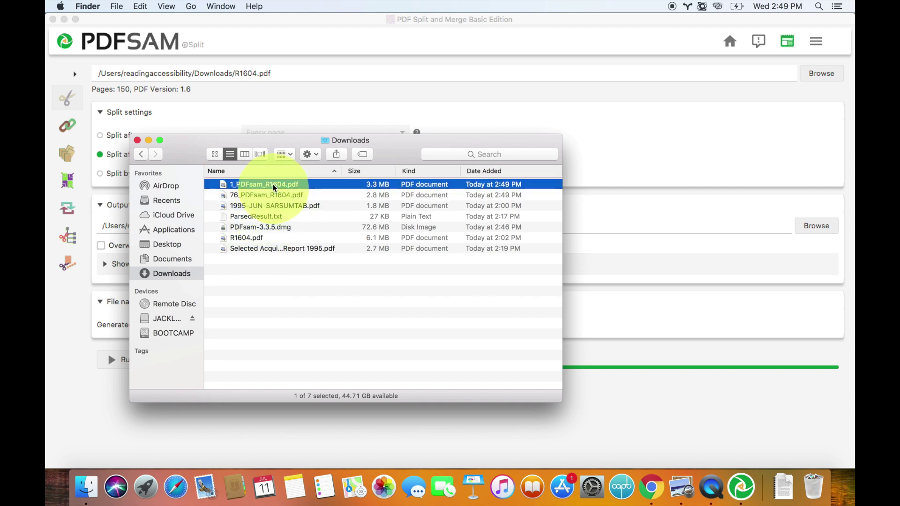
click(278, 196)
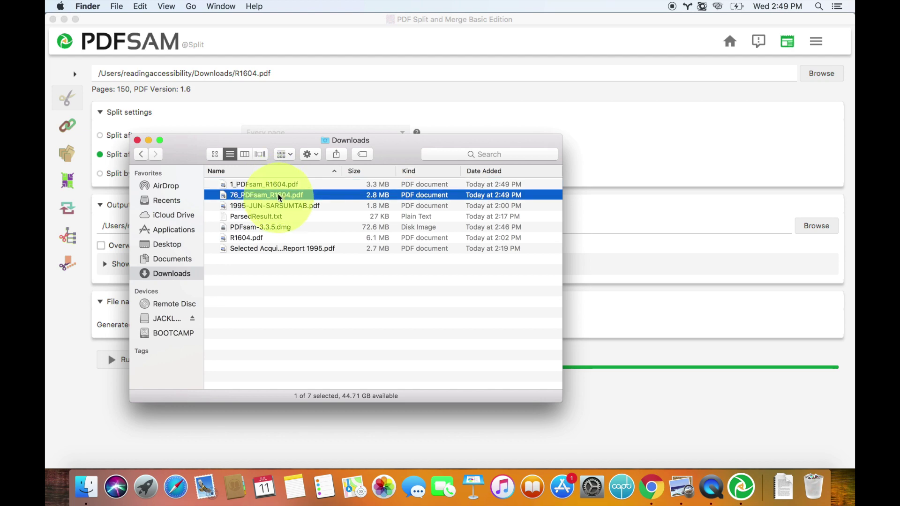
click(354, 187)
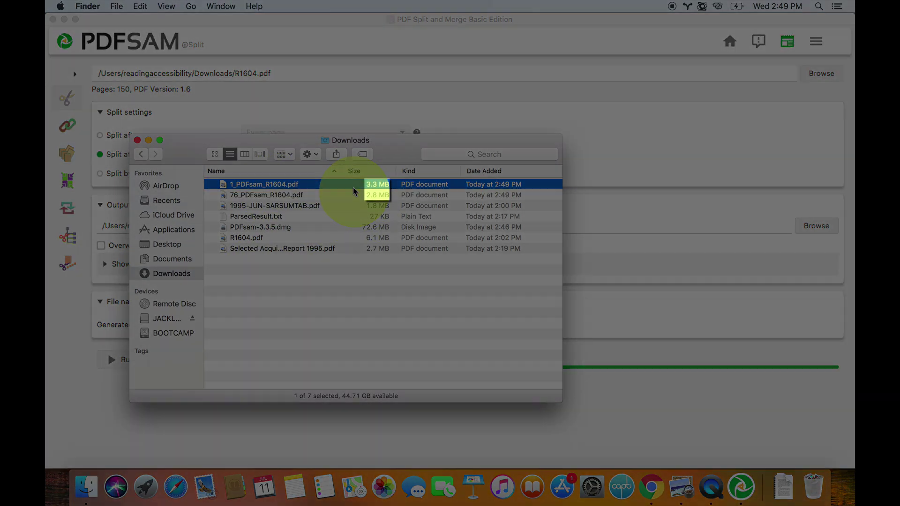
key(Down)
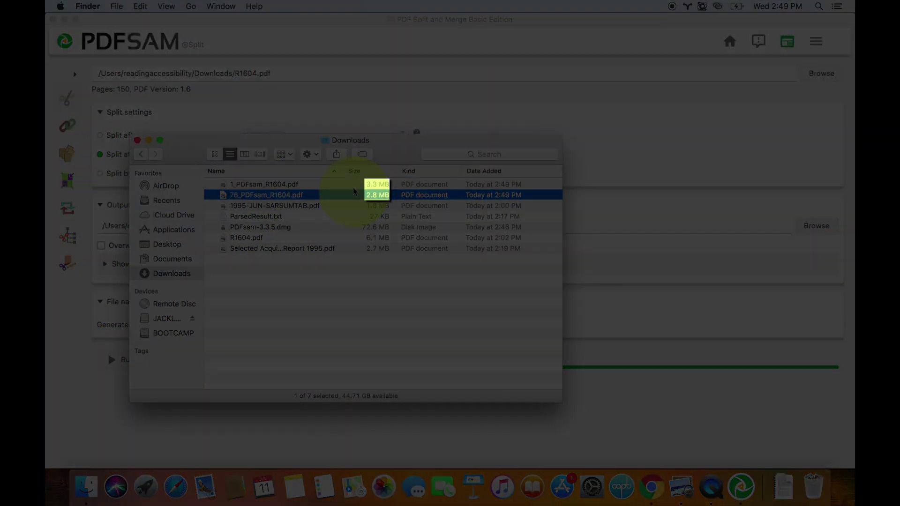
- Upload 1_PDFsam_R1604.pdf from Downloads to OCR.space and check its first-page preview
key(super+Tab)
key(super+Tab)
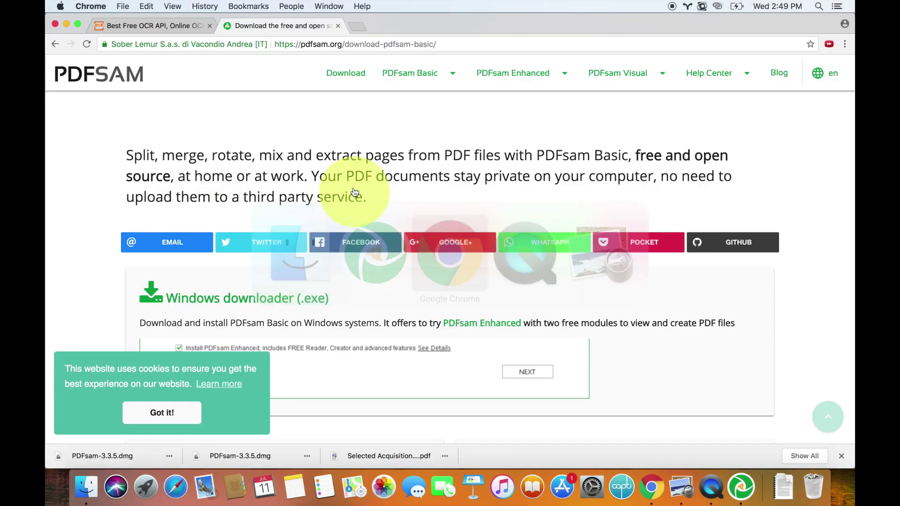
click(156, 27)
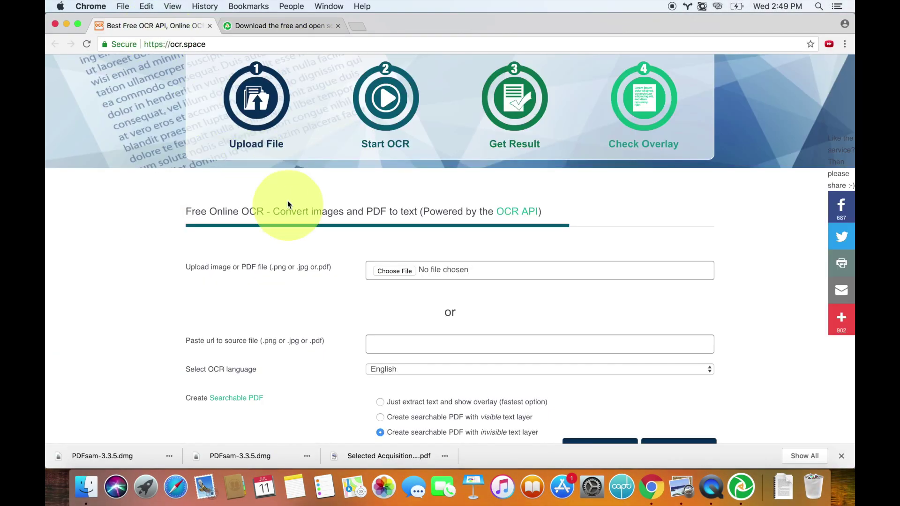
click(400, 271)
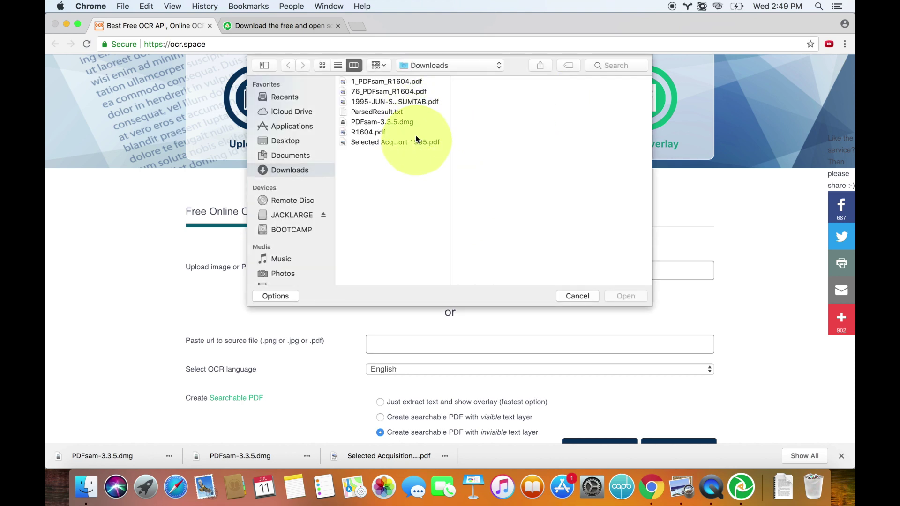
click(409, 91)
key(Up)
key(Return)
scroll(466, 315, down, 5)
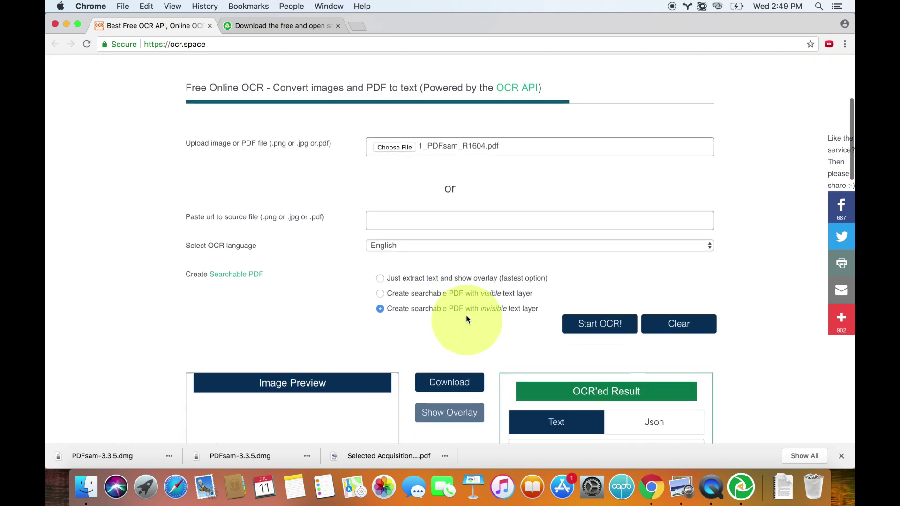
scroll(466, 318, down, 1)
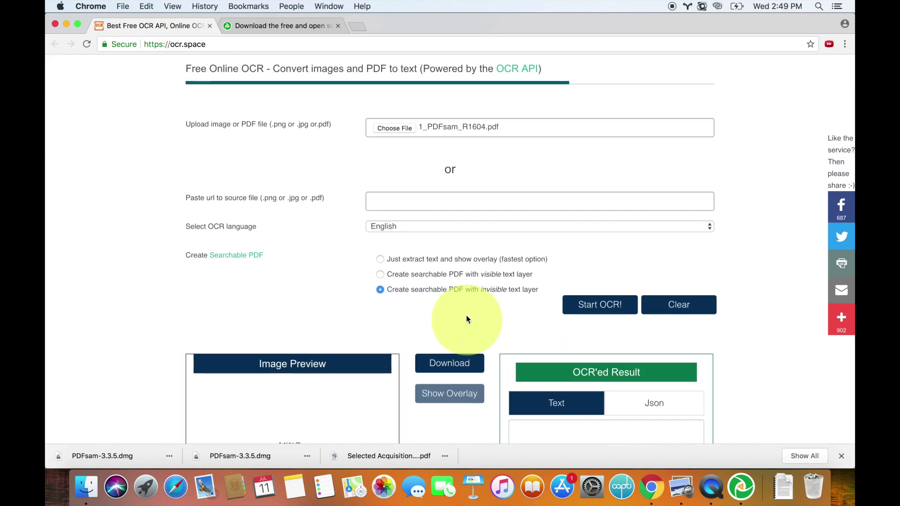
scroll(467, 316, down, 10)
scroll(466, 319, up, 14)
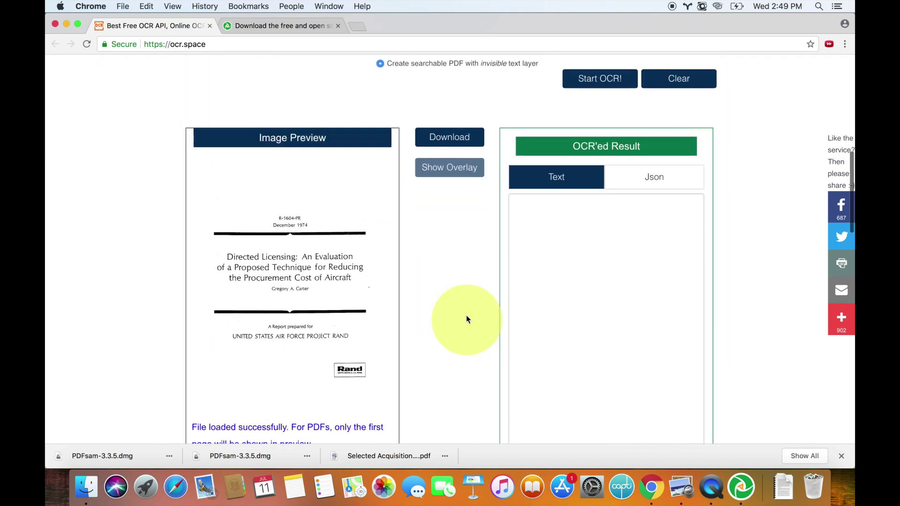
- Return to Finder and move down the Downloads file list to its last file
key(super+Tab)
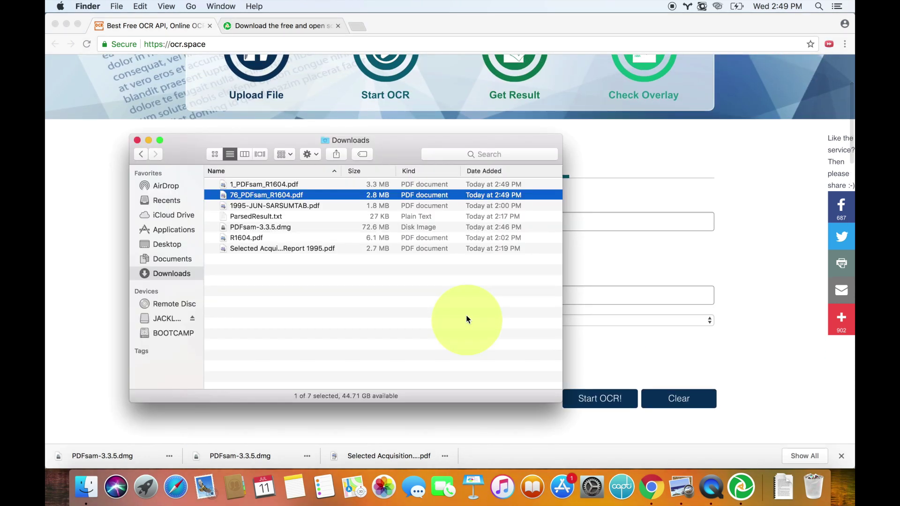
key(Down)
key(Down)
key(Down)
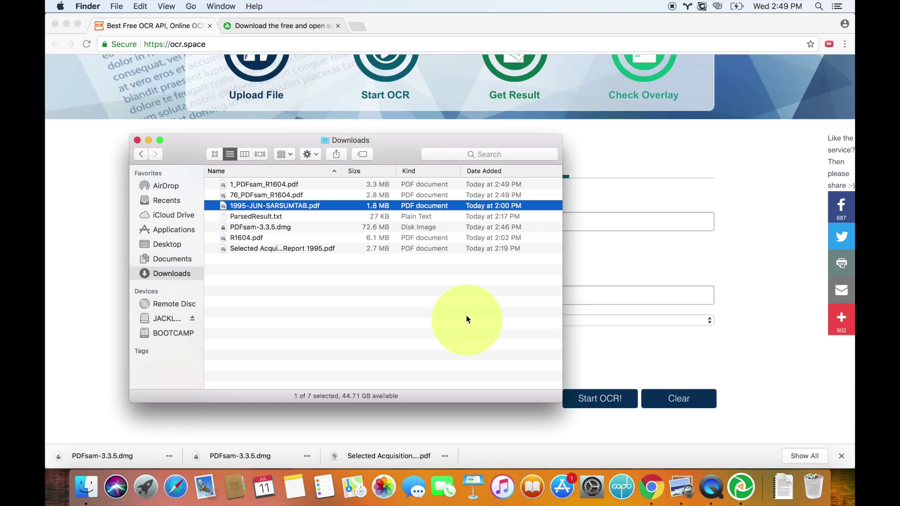
key(Down)
key(Down)
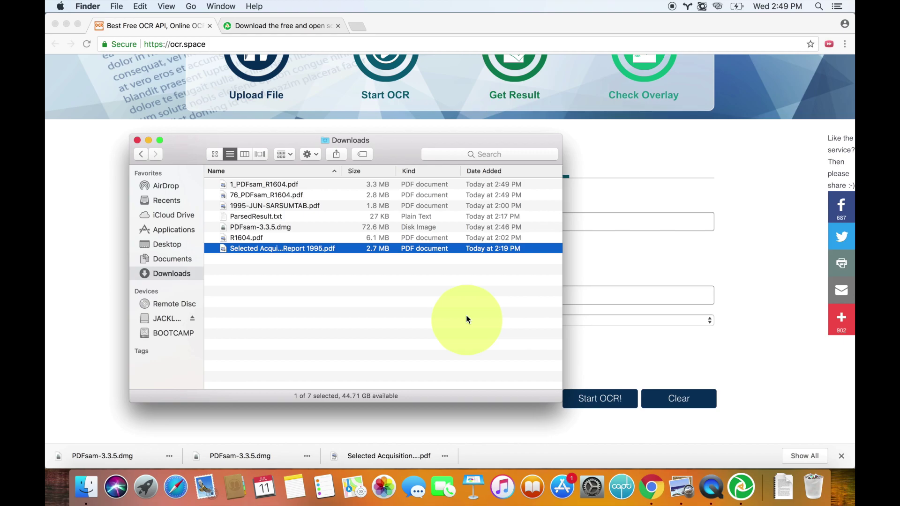